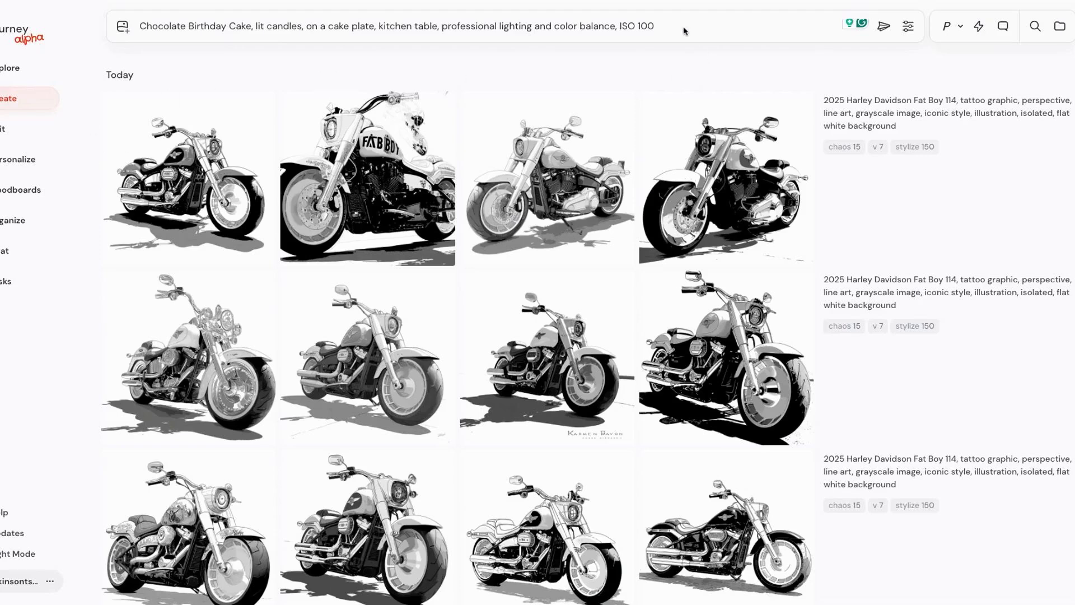
Resubmit the chocolate birthday cake prompt on the alpha site to generate a new image set.
{"action": "left_click", "coordinate": [662, 30]}
{"action": "key", "text": "Return"}
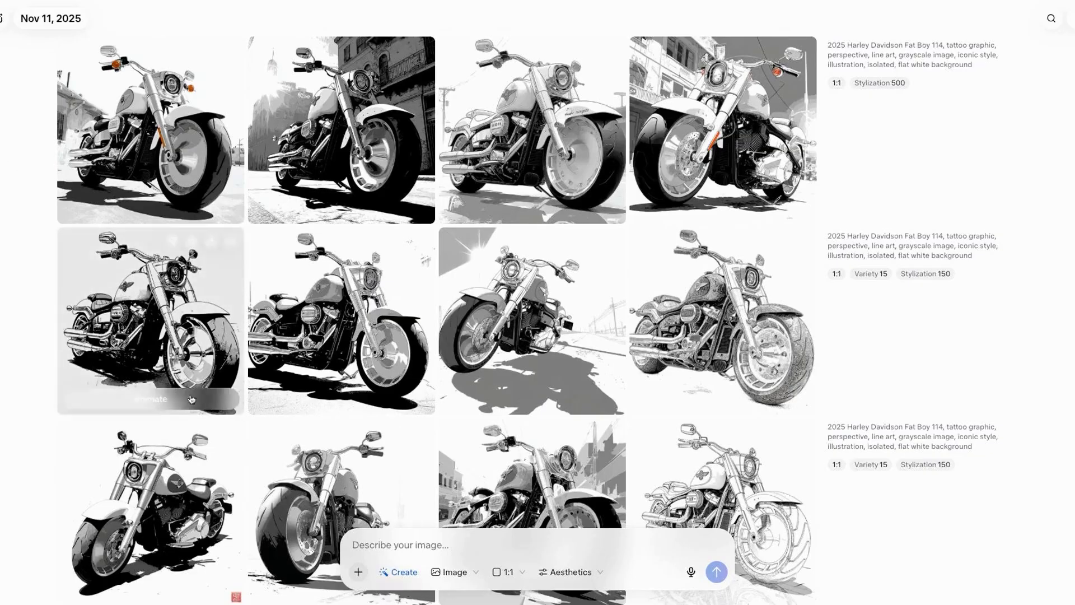
{"action": "left_click", "coordinate": [379, 548]}
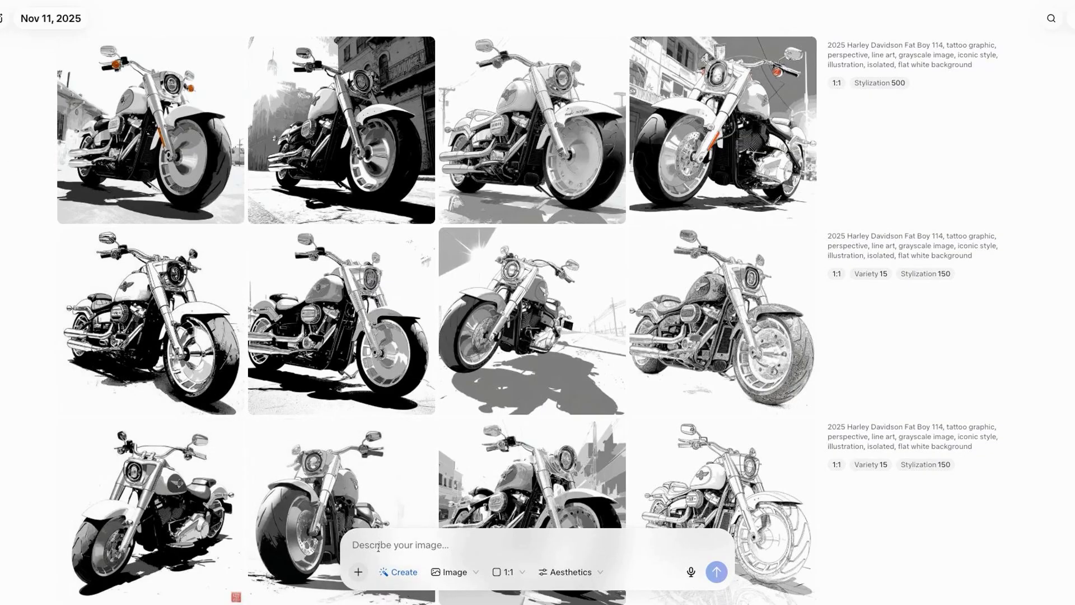
Paste the chocolate birthday cake prompt into the create page prompt box, keeping the 1:1 ratio.
{"action": "type", "text": "Chocolate Birthday Cake, lit candles, on a cake plate, kitchen table, professional lighting and color balance, ISO 100"}
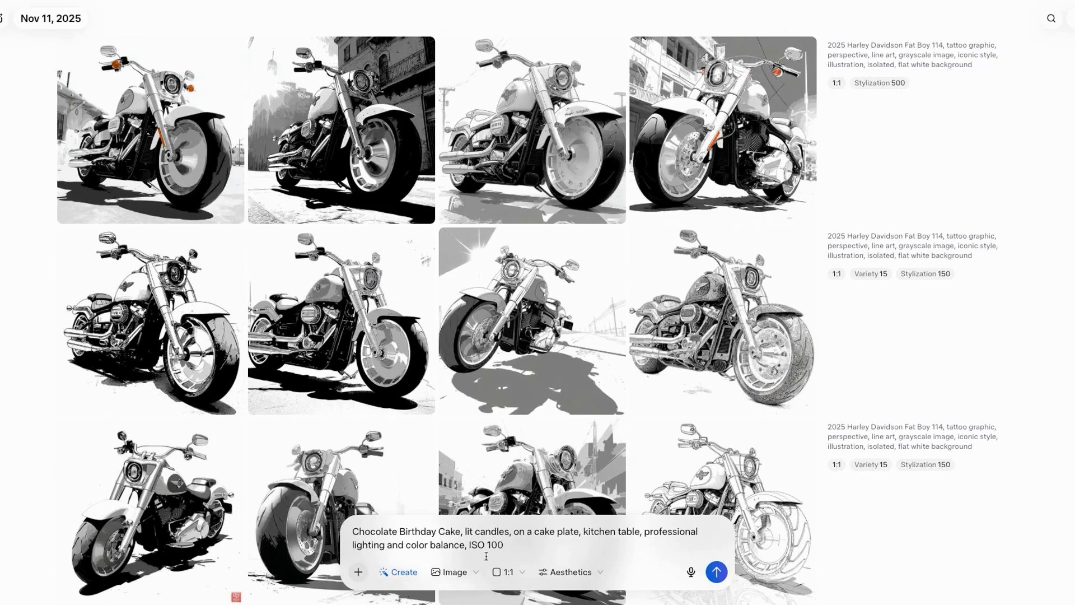
{"action": "left_click", "coordinate": [522, 572]}
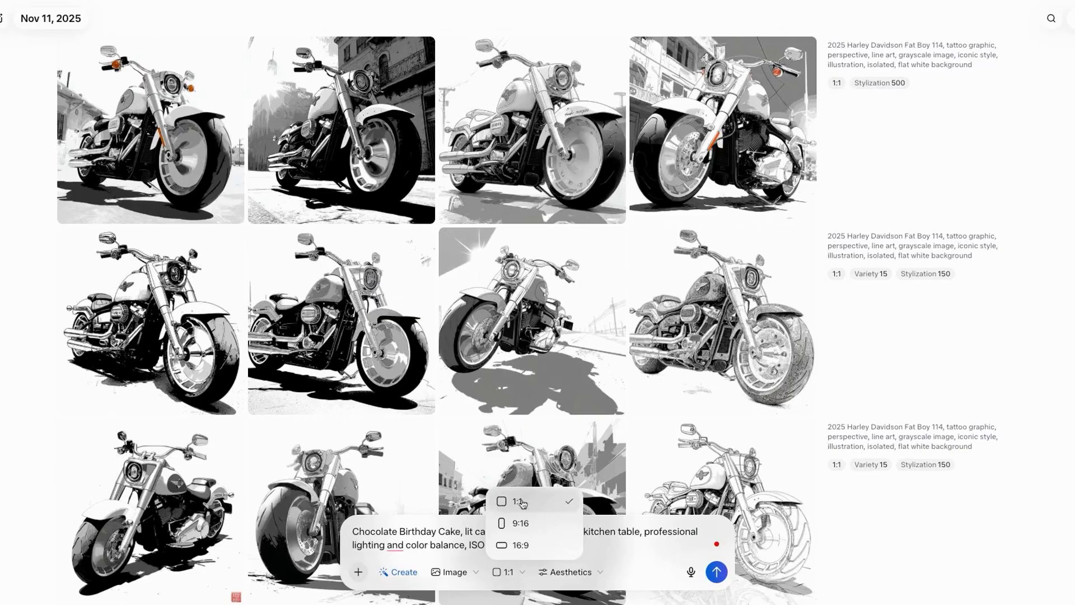
Set Variety to 10 and Stylization to 160, then generate the 1:1 cake images.
{"action": "left_click", "coordinate": [531, 546]}
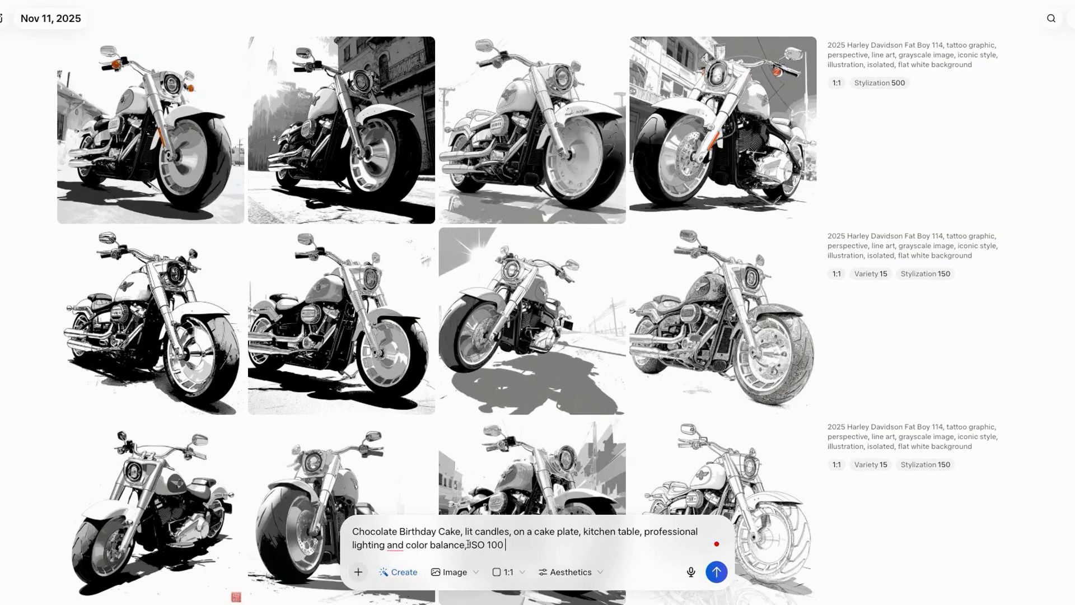
{"action": "left_click", "coordinate": [586, 574]}
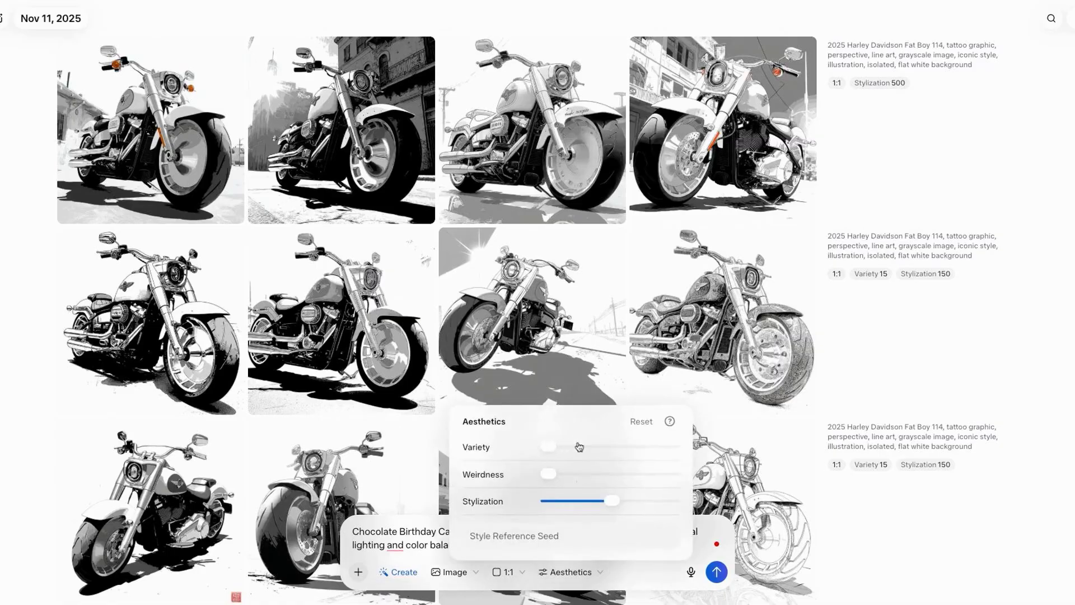
{"action": "mouse_move", "coordinate": [551, 452]}
{"action": "left_mouse_down"}
{"action": "mouse_move", "coordinate": [580, 448]}
{"action": "mouse_move", "coordinate": [548, 448]}
{"action": "left_mouse_up"}
{"action": "left_click", "coordinate": [613, 504]}
{"action": "key", "text": "Left"}
{"action": "key", "text": "Left"}
{"action": "key", "text": "Left"}
{"action": "key", "text": "Left"}
{"action": "key", "text": "Left"}
{"action": "key", "text": "Left"}
{"action": "key", "text": "Left"}
{"action": "key", "text": "Left"}
{"action": "key", "text": "Left"}
{"action": "key", "text": "Left"}
{"action": "key", "text": "Left"}
{"action": "key", "text": "Left"}
{"action": "key", "text": "Left"}
{"action": "key", "text": "Escape"}
{"action": "key", "text": "Return"}
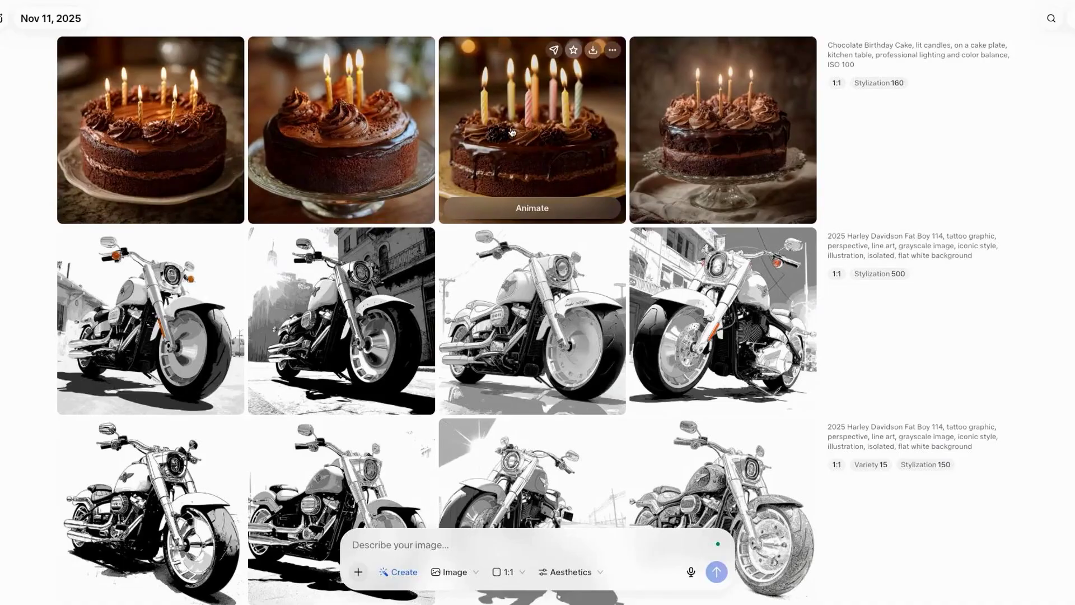
Open the third cake image full size and start a custom animation of it.
{"action": "left_click", "coordinate": [518, 157]}
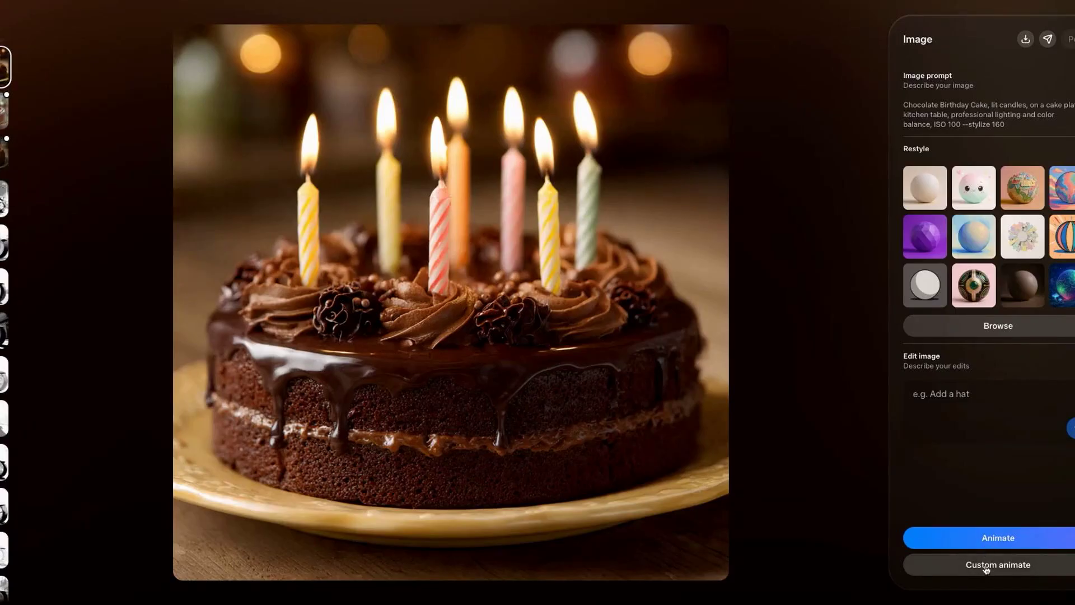
{"action": "left_click", "coordinate": [987, 569]}
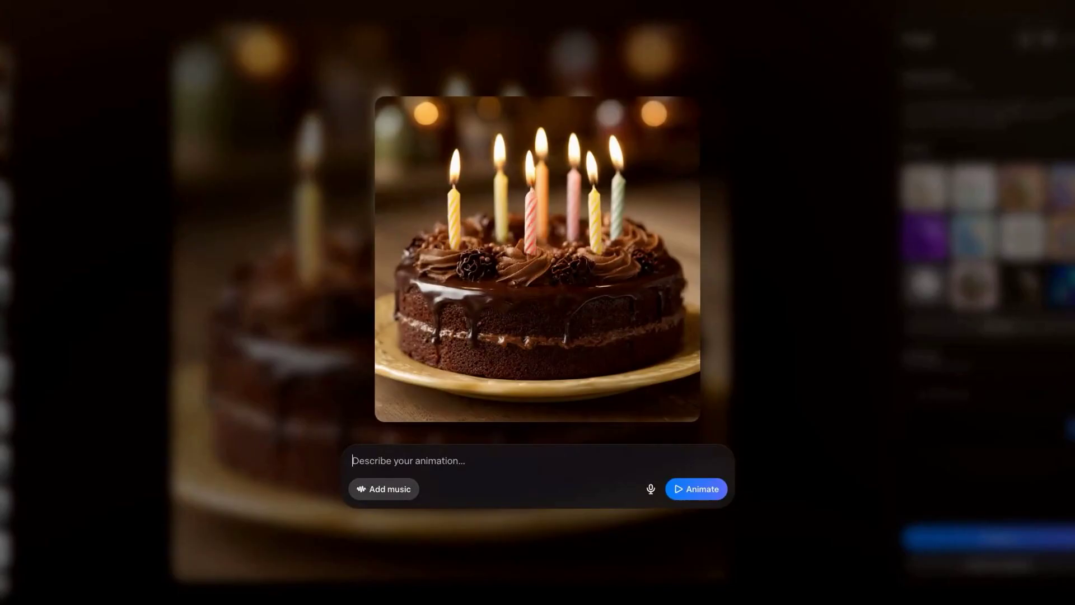
Add the track Just In Case as music and generate the animated cake video.
{"action": "left_click", "coordinate": [374, 489]}
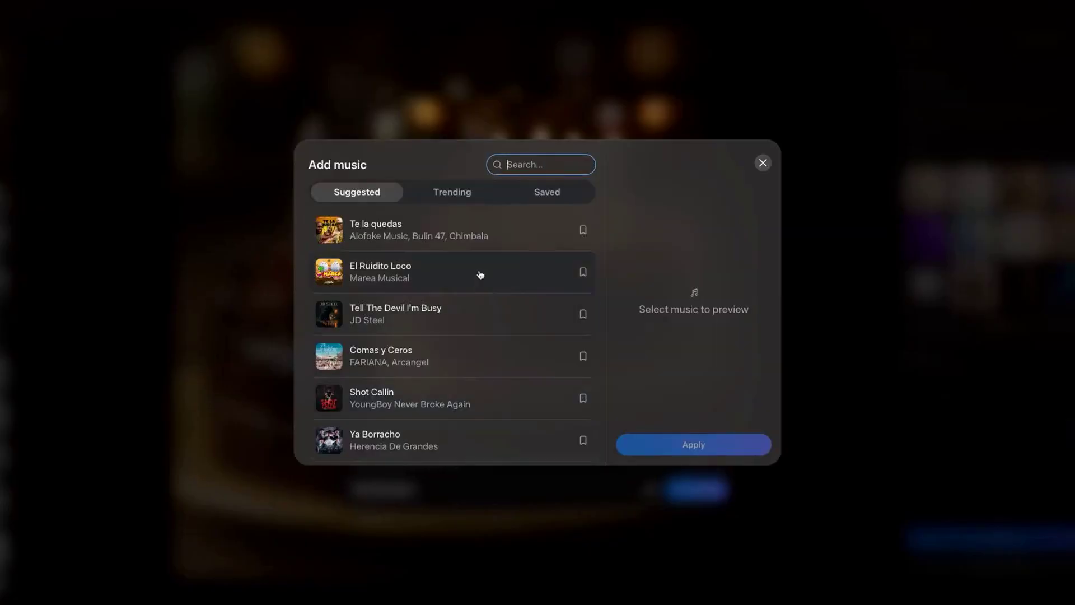
{"action": "scroll", "coordinate": [446, 375], "scroll_direction": "down", "scroll_amount": 2}
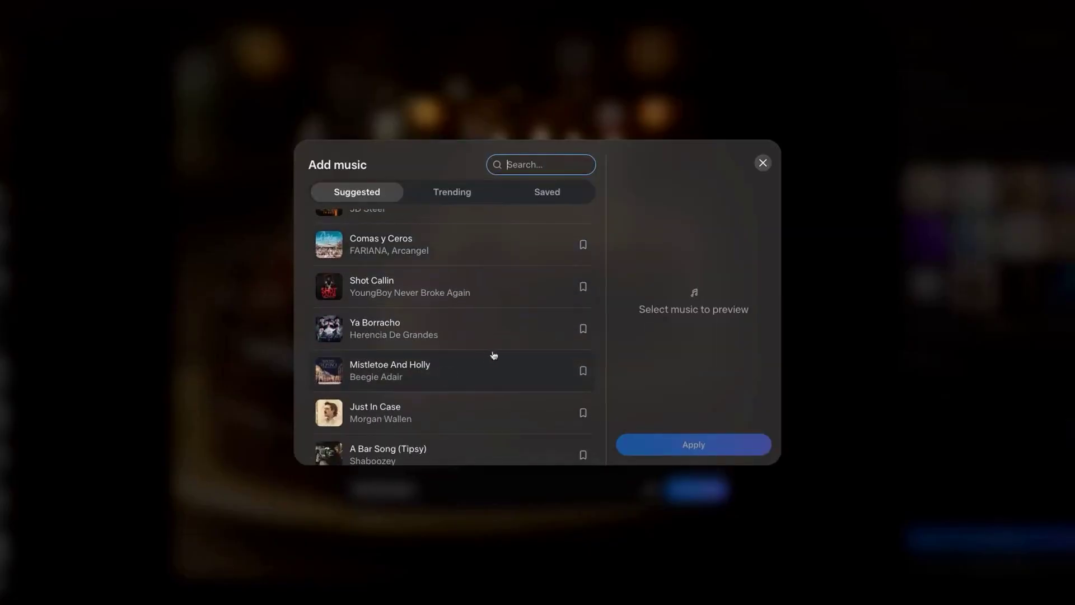
{"action": "left_click", "coordinate": [435, 412]}
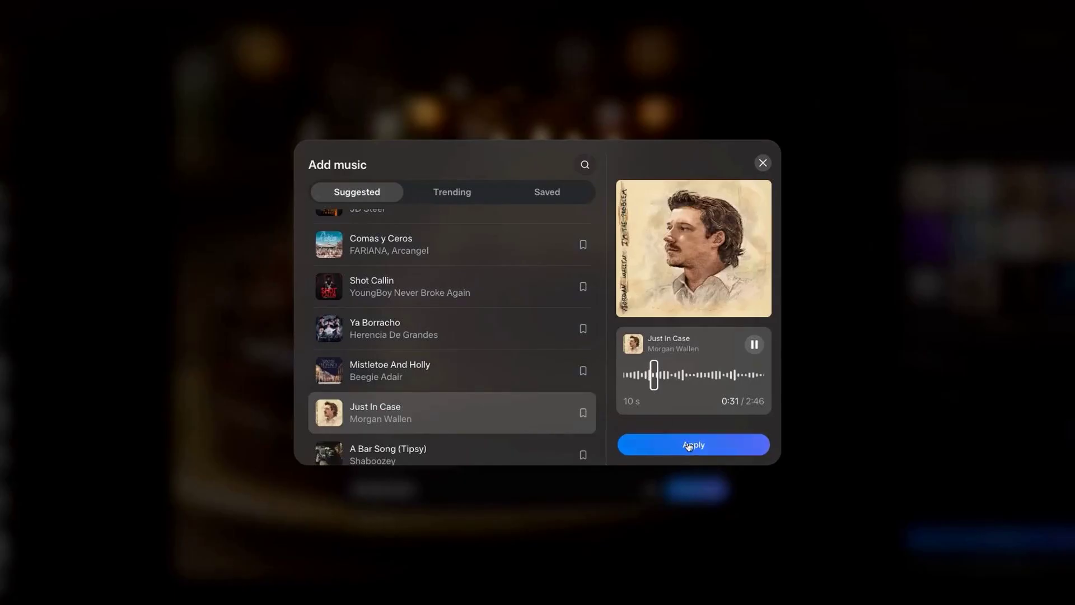
{"action": "left_click", "coordinate": [685, 446]}
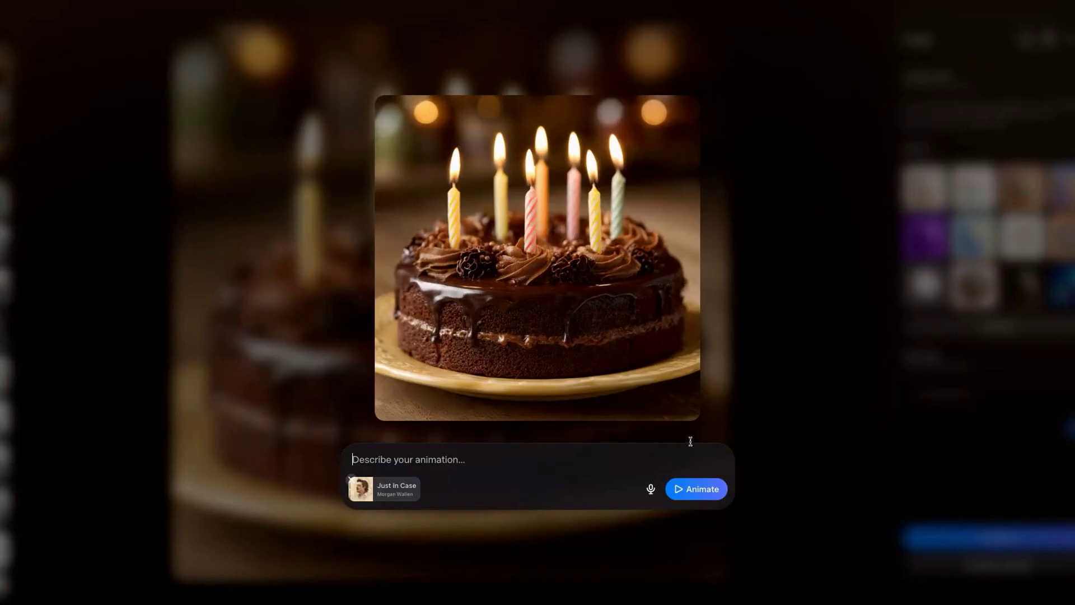
{"action": "left_click", "coordinate": [689, 490]}
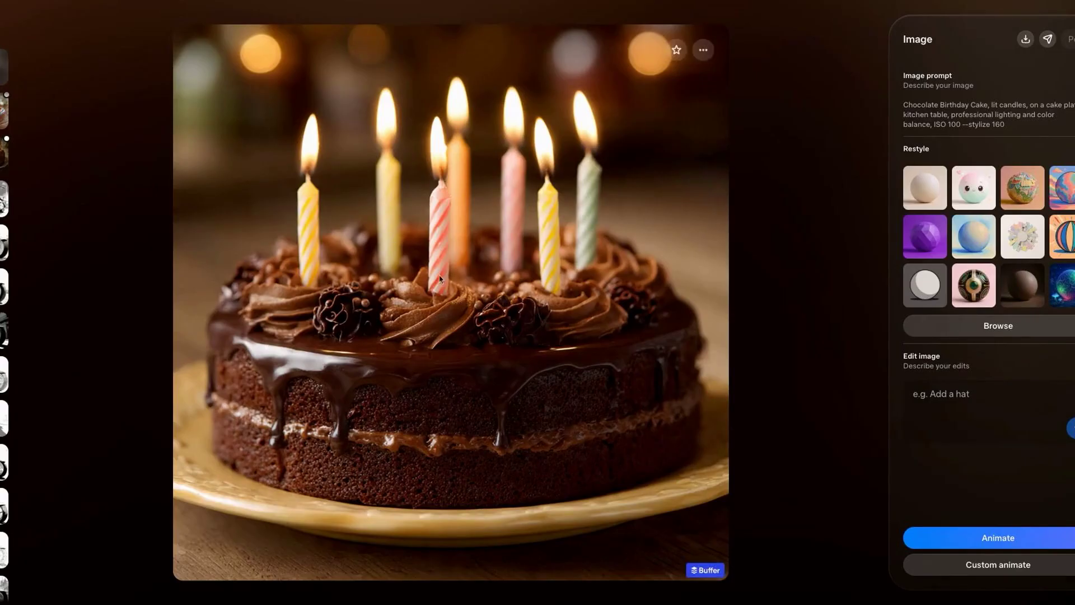
Watch the finished cake video, then paste the tiger mascot prompt into the alpha prompt bar.
{"action": "left_click", "coordinate": [1049, 40]}
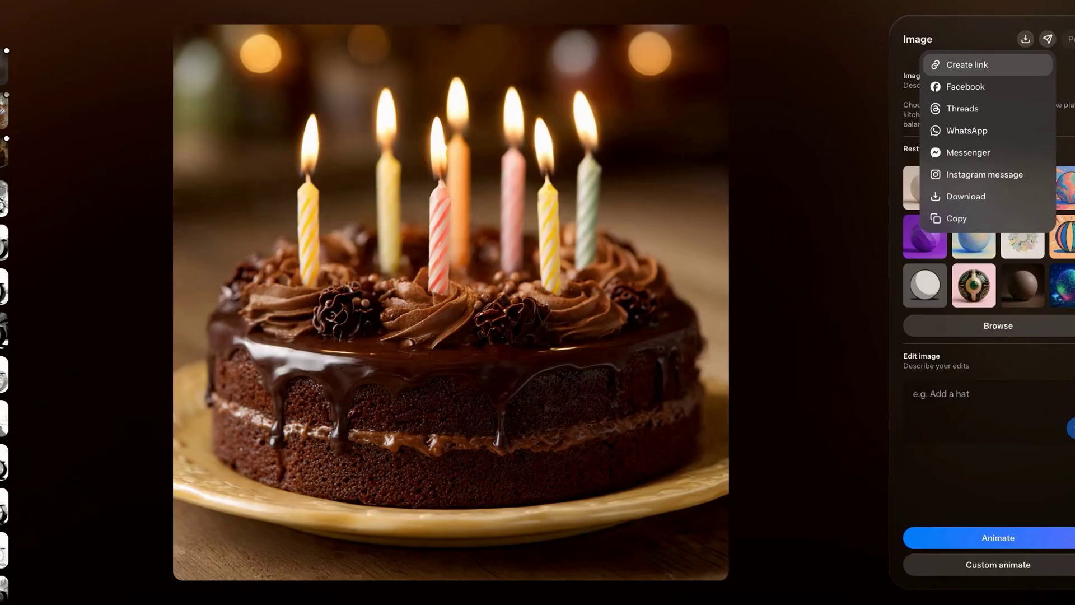
{"action": "left_click", "coordinate": [848, 63]}
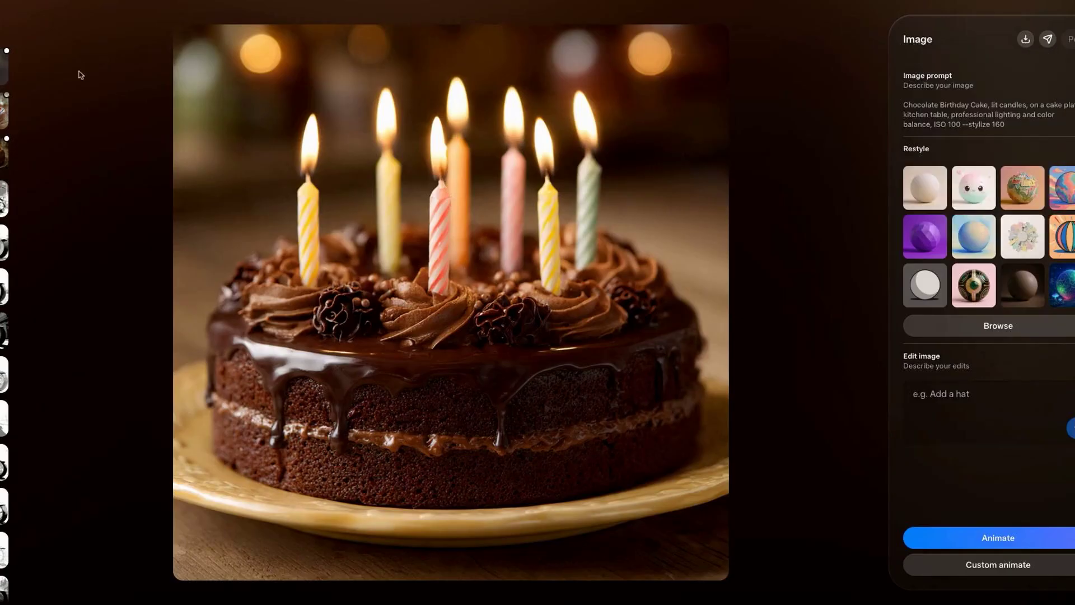
{"action": "left_click", "coordinate": [4, 67]}
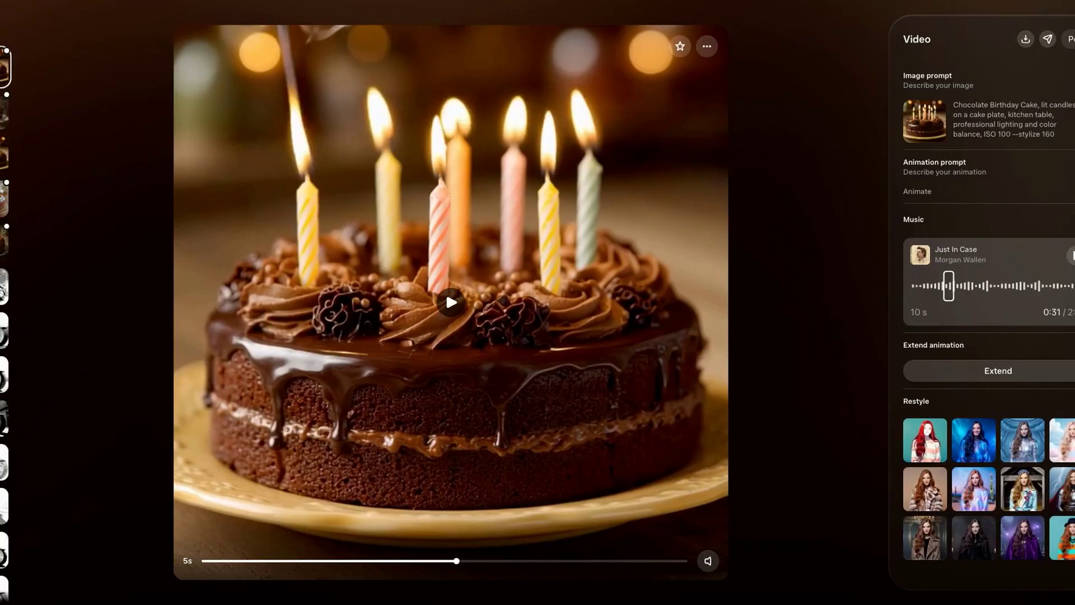
{"action": "key", "text": "Escape"}
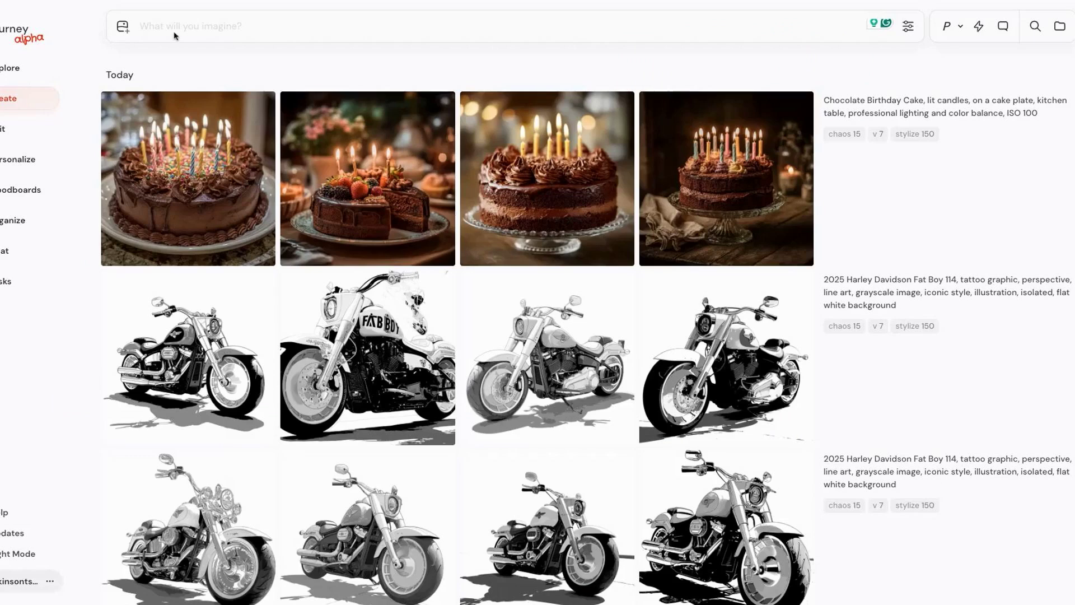
{"action": "left_click", "coordinate": [169, 29]}
{"action": "type", "text": "Tiger, 1950 style cartoon mascot, headshot, isolated, flat white background"}
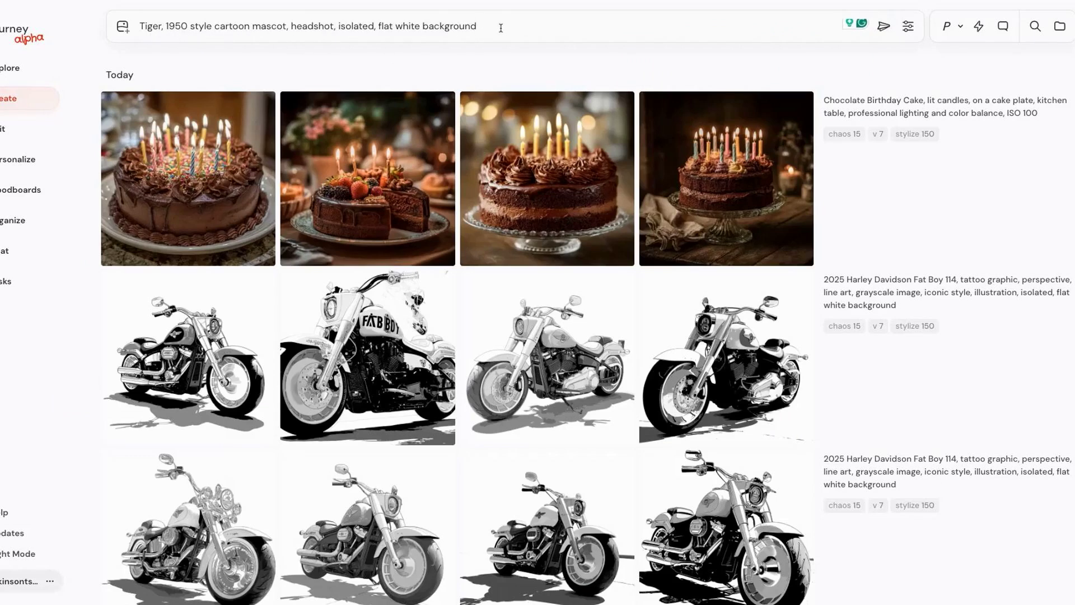
Submit the 1950-style tiger mascot prompt on the alpha page and again on the new create page.
{"action": "key", "text": "Return"}
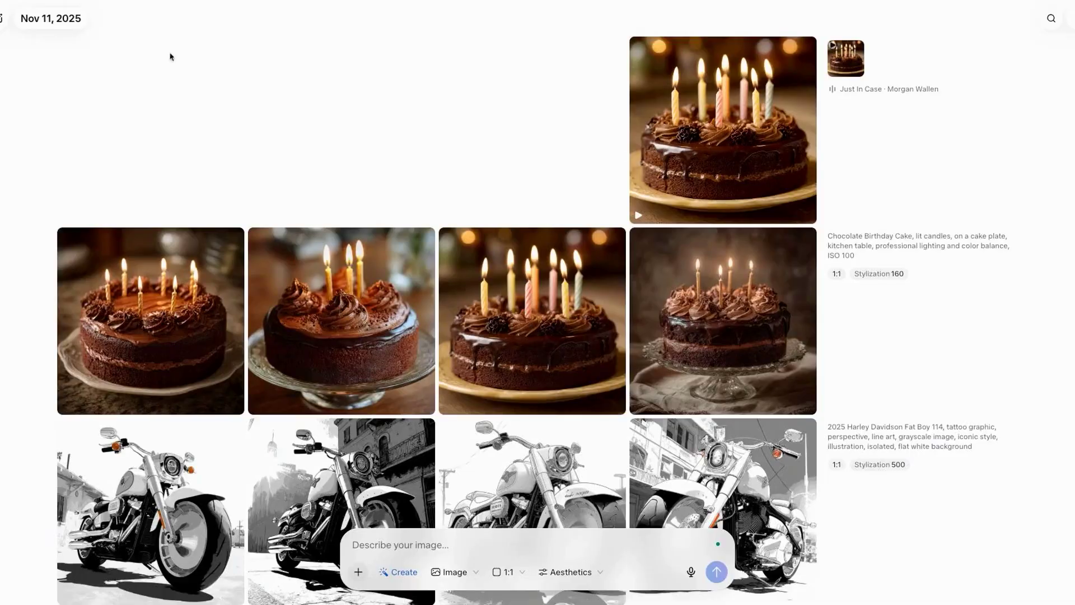
{"action": "left_click", "coordinate": [395, 545]}
{"action": "type", "text": "Tiger, 1950 style cartoon mascot, headshot, isolated, flat white background"}
{"action": "key", "text": "Return"}
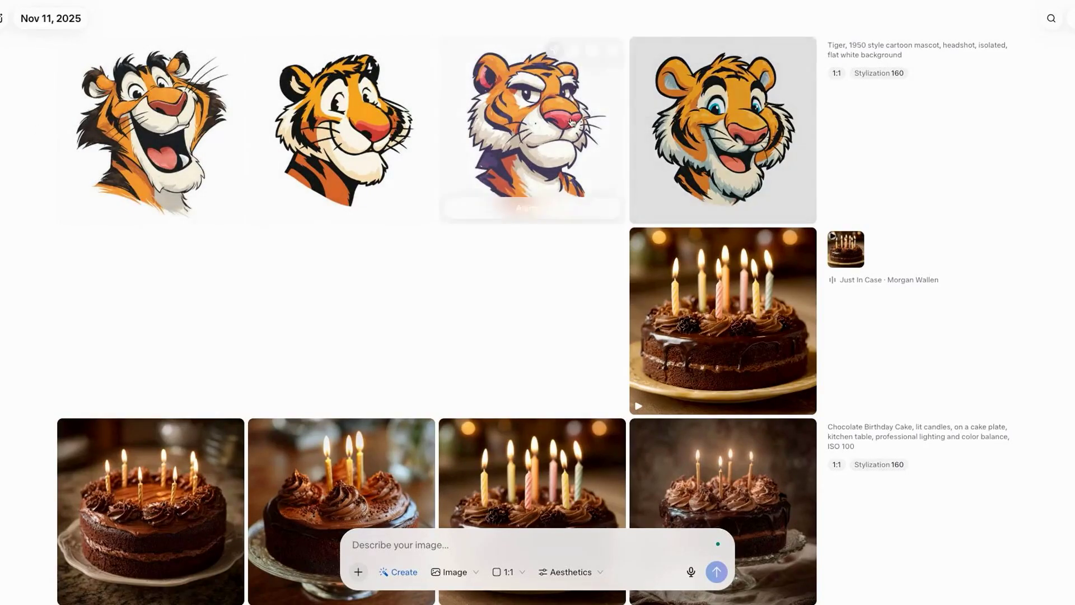
Edit the fourth tiger image with 'Add a light blue background', then close the viewer.
{"action": "left_click", "coordinate": [728, 124]}
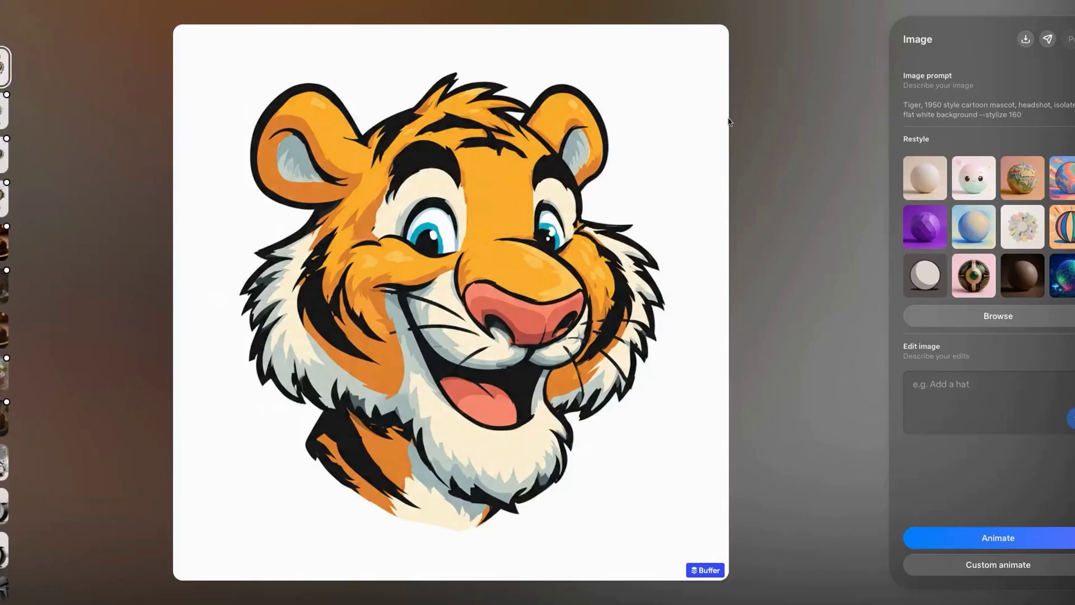
{"action": "left_click", "coordinate": [957, 354]}
{"action": "left_click", "coordinate": [957, 354]}
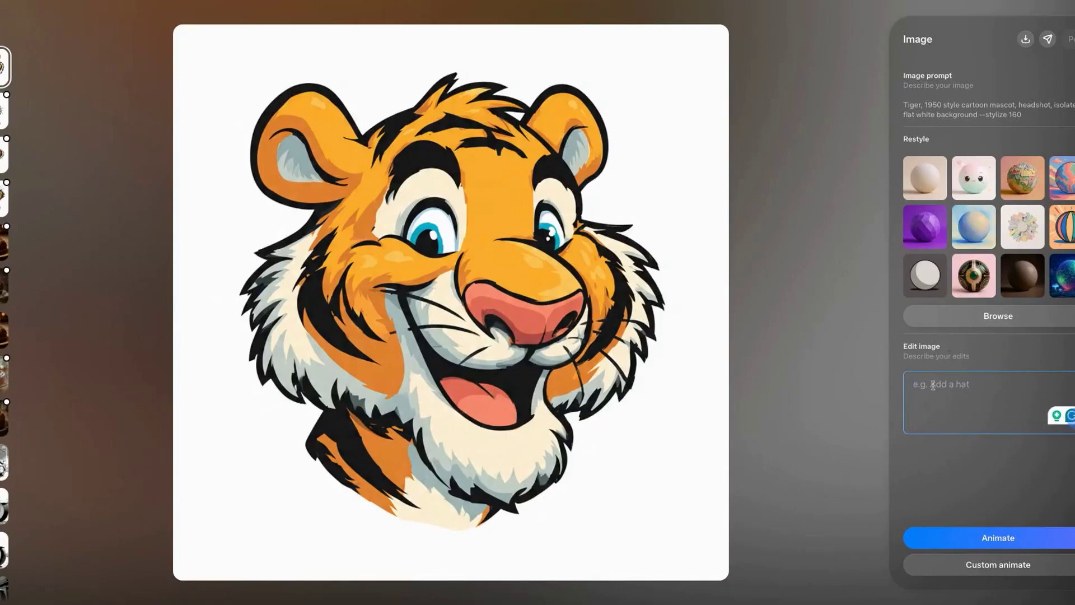
{"action": "type", "text": "Add a light blue background"}
{"action": "key", "text": "Return"}
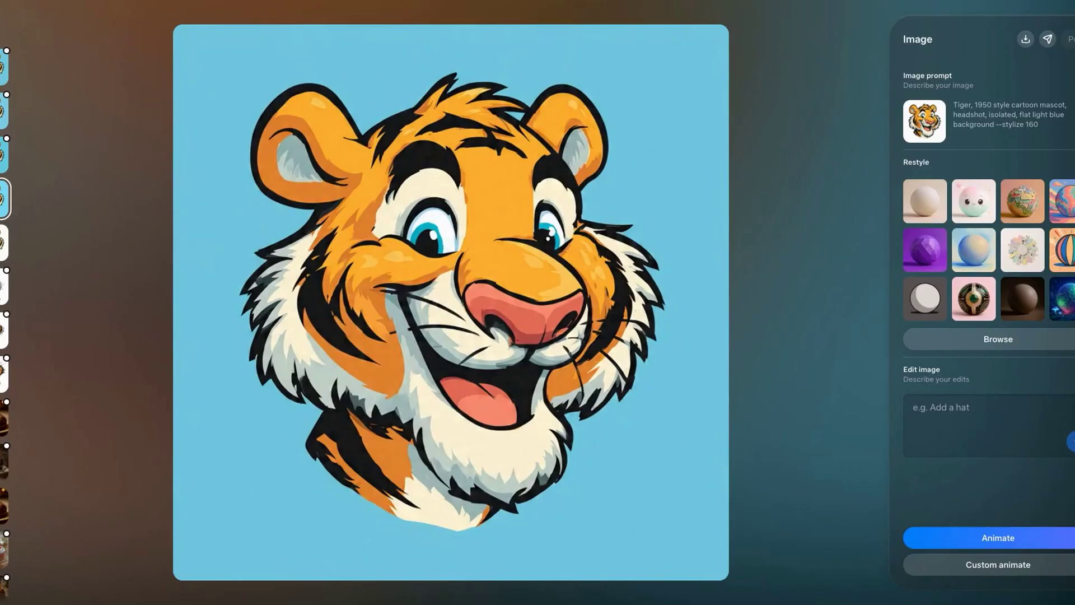
{"action": "key", "text": "Escape"}
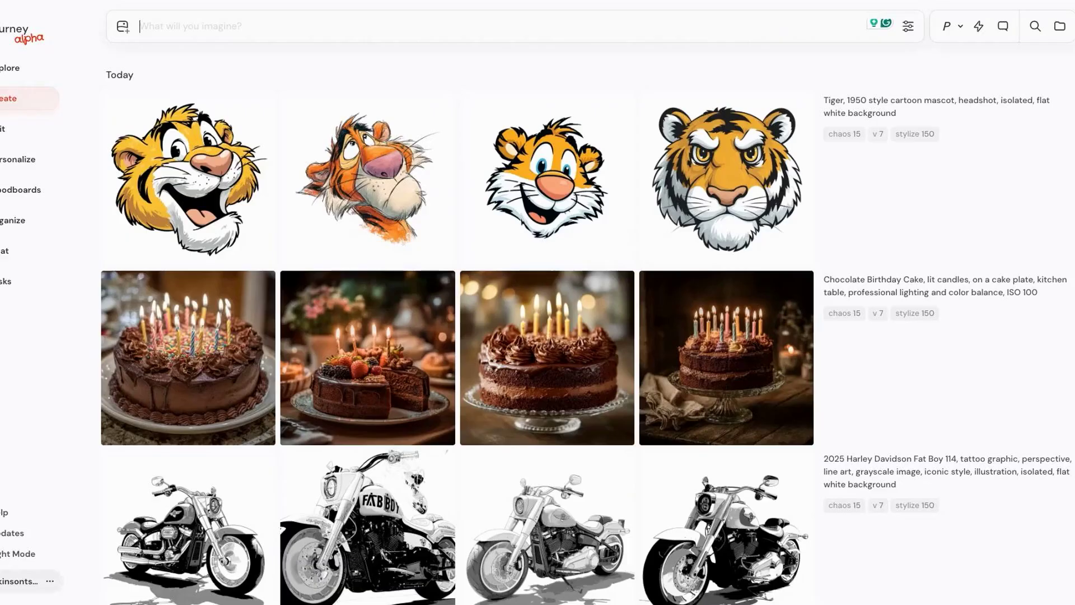
Paste and submit the shattered glass texture prompt with chaos 15 and stylize 0.
{"action": "left_click", "coordinate": [152, 27]}
{"action": "type", "text": "shattered glass pattern, tiny cracks, background texture, high contrast, black and white, Photoshop texture, vector style black and white image --chaos 15 --stylize 0"}
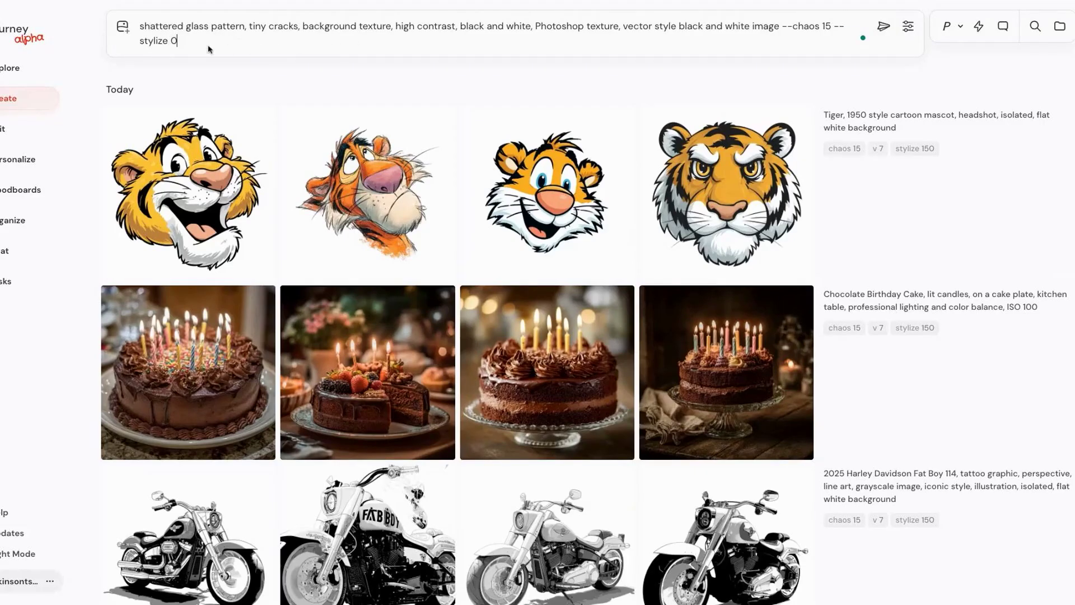
{"action": "key", "text": "Return"}
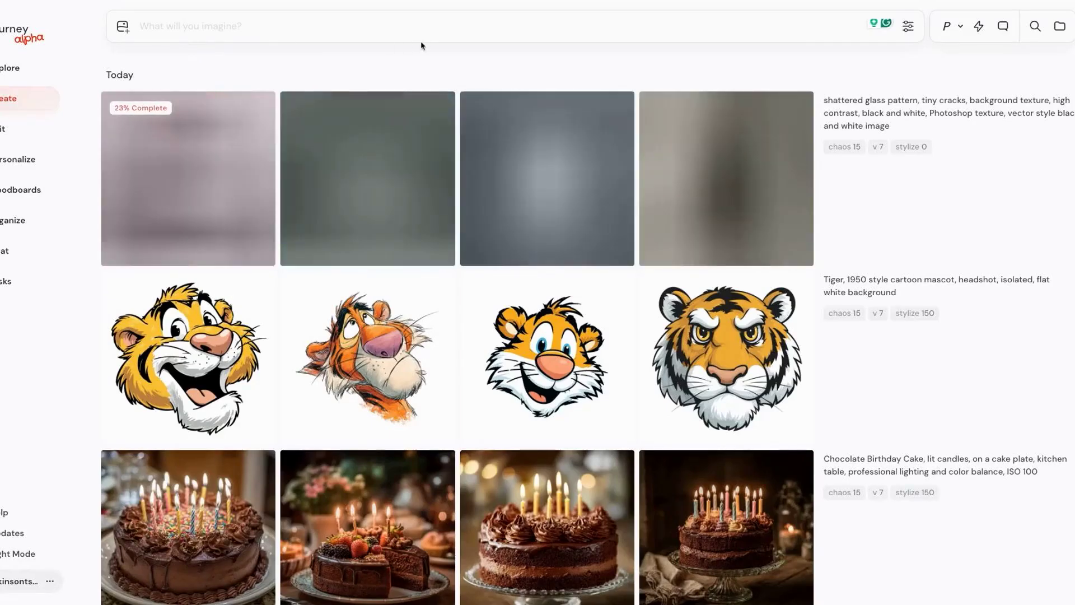
Look through the generation settings panel, then close it.
{"action": "left_click", "coordinate": [908, 26]}
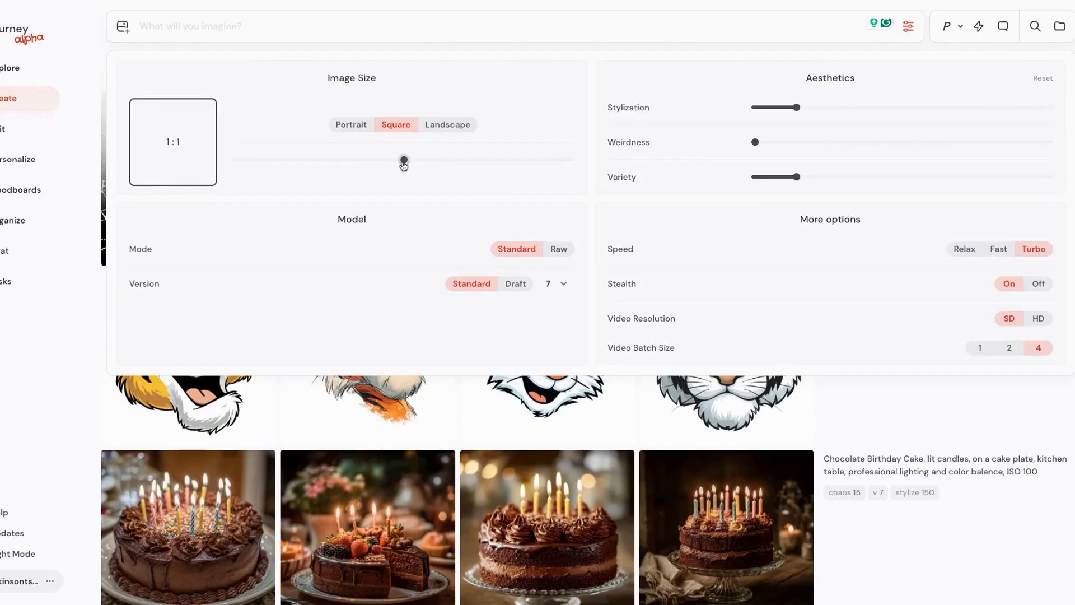
{"action": "scroll", "coordinate": [403, 161], "scroll_direction": "down", "scroll_amount": 4}
{"action": "scroll", "coordinate": [403, 163], "scroll_direction": "up", "scroll_amount": 2}
{"action": "scroll", "coordinate": [403, 163], "scroll_direction": "up", "scroll_amount": 5}
{"action": "scroll", "coordinate": [403, 162], "scroll_direction": "down", "scroll_amount": 4}
{"action": "scroll", "coordinate": [404, 163], "scroll_direction": "down", "scroll_amount": 1}
{"action": "scroll", "coordinate": [404, 162], "scroll_direction": "up", "scroll_amount": 1}
{"action": "left_click", "coordinate": [973, 422]}
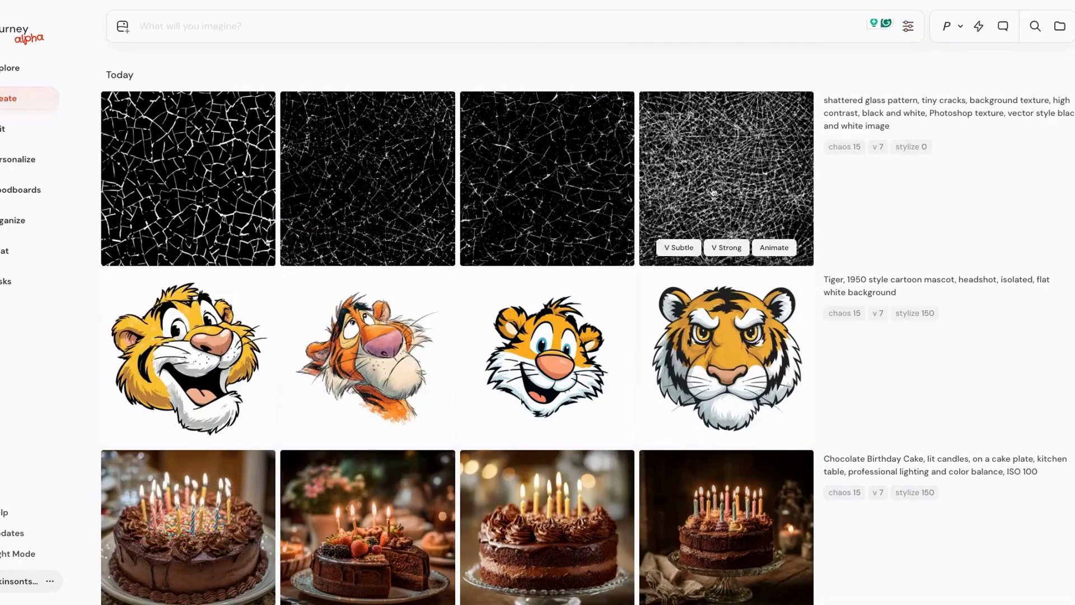
{"action": "left_click", "coordinate": [731, 184]}
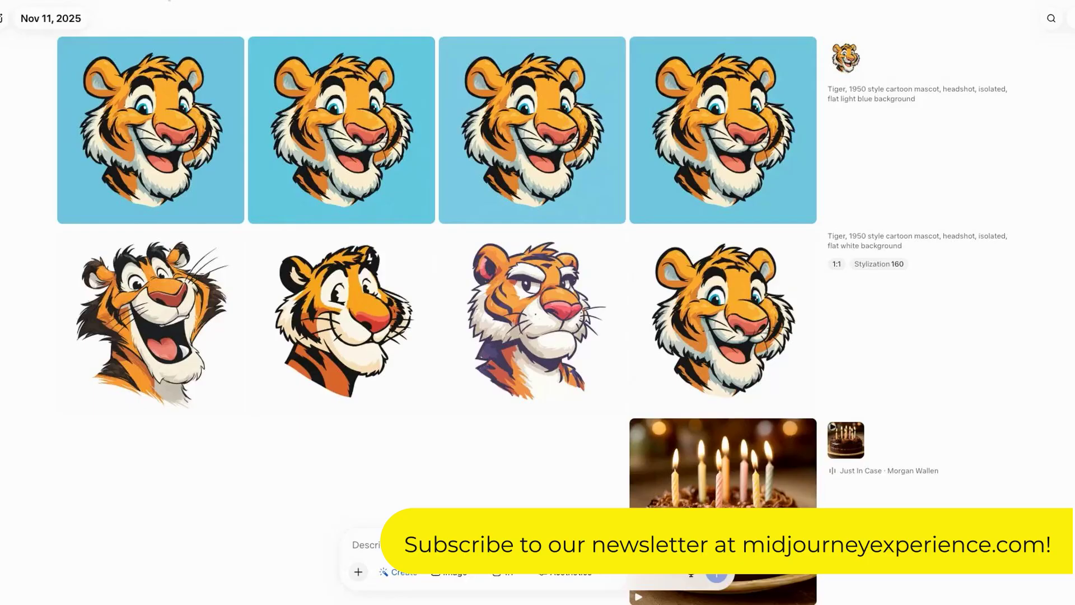
{"action": "type", "text": "shattered glass pattern, tiny cracks, background texture, high contrast, black and white, Photoshop texture, vector style black and white image --chaos 15 --stylize 0"}
{"action": "key", "text": "Return"}
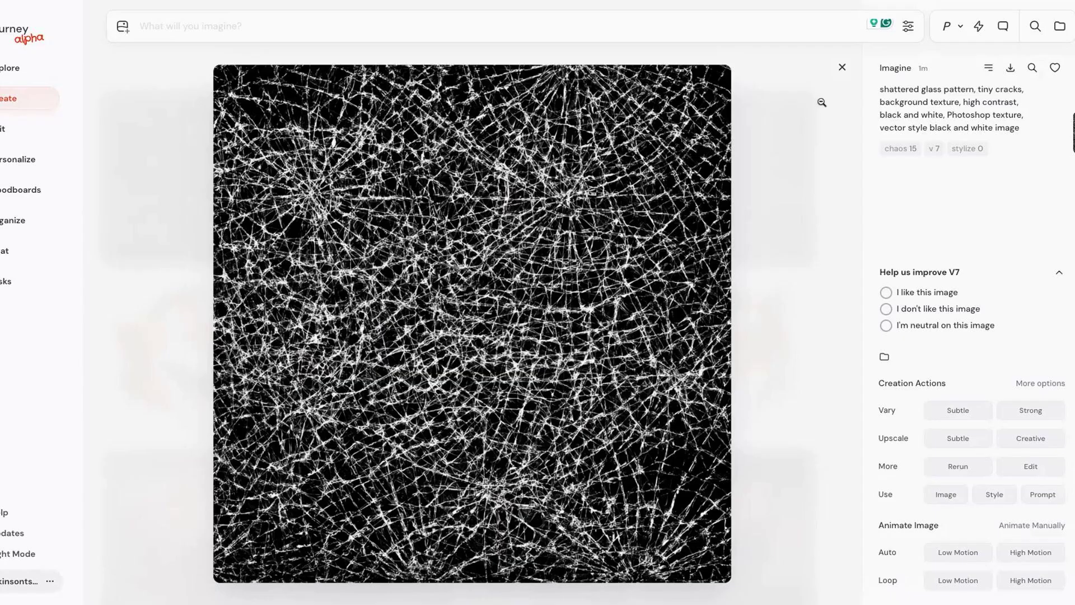
{"action": "left_click", "coordinate": [842, 67]}
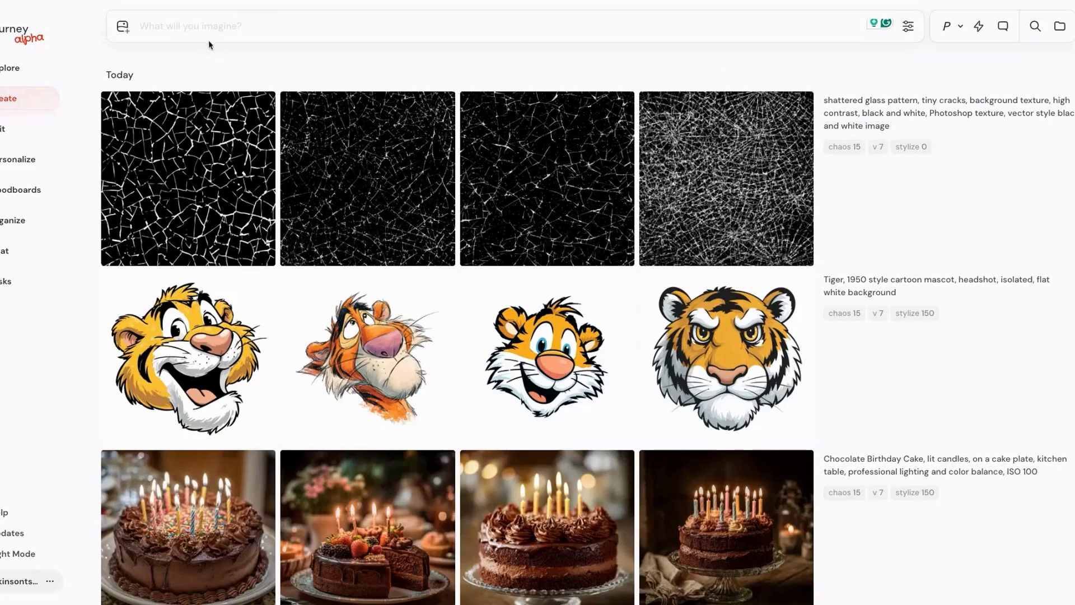
{"action": "key", "text": "ctrl+v"}
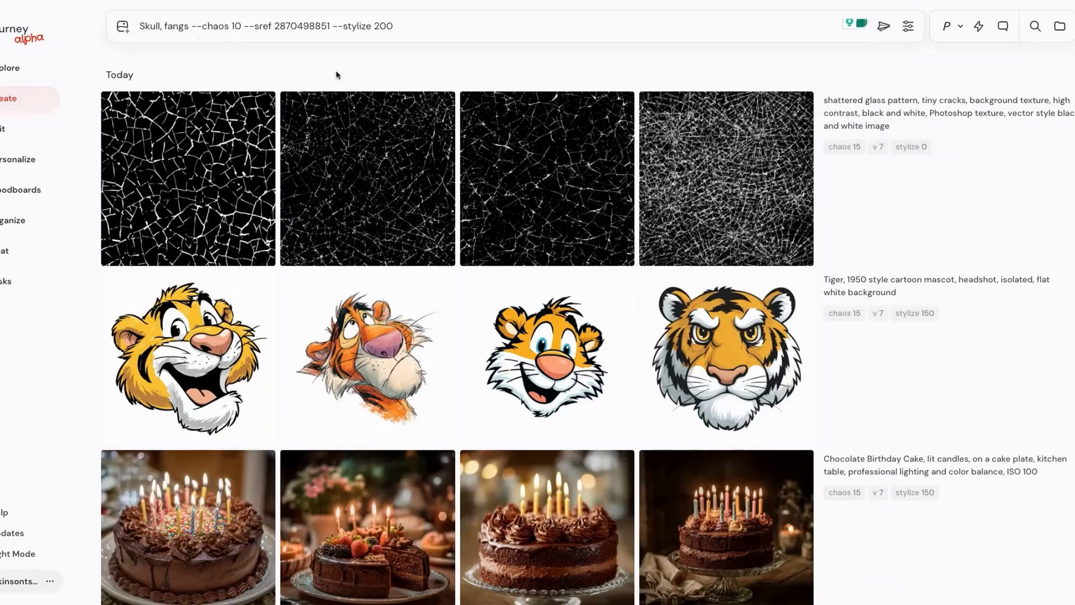
{"action": "left_click", "coordinate": [274, 32]}
{"action": "key", "text": "Return"}
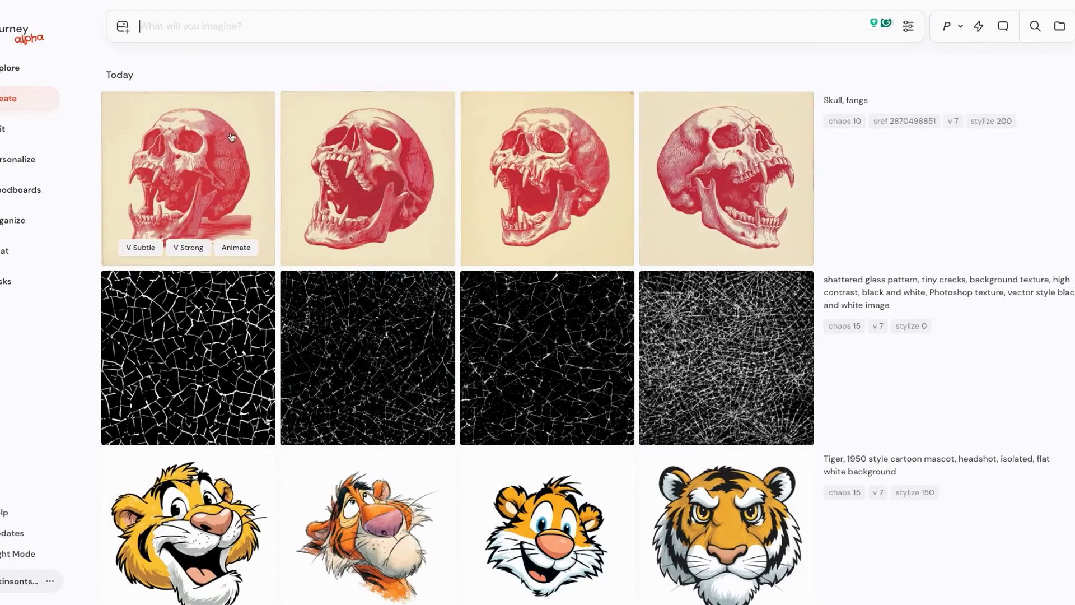
{"action": "left_click", "coordinate": [340, 175]}
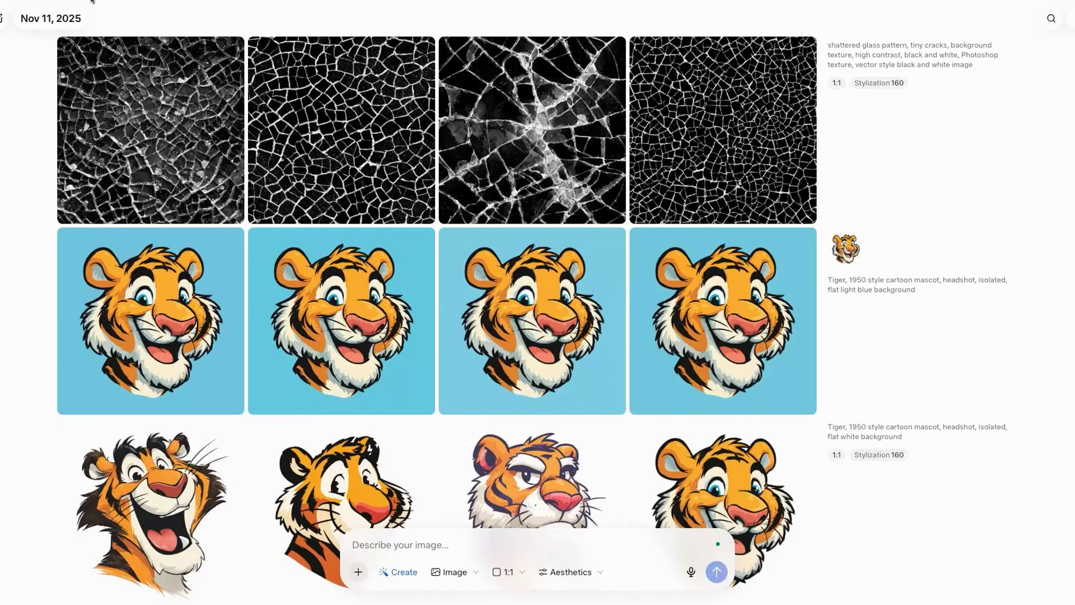
{"action": "left_click", "coordinate": [374, 546]}
Submit the same 'Skull, fangs' prompt to Meta AI and view the first red skull full size.
{"action": "key", "text": "ctrl+v"}
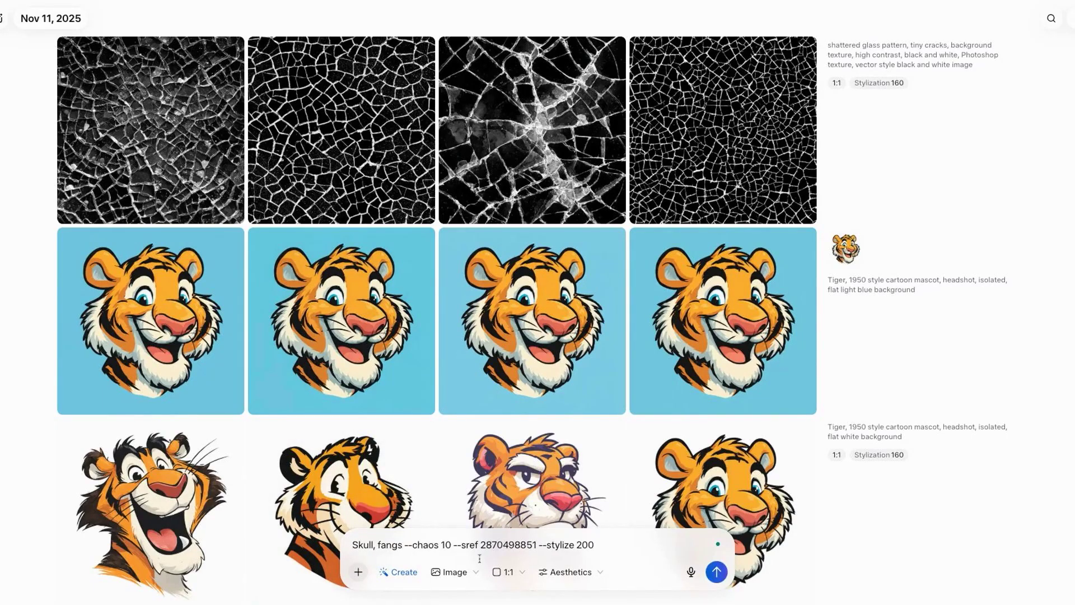
{"action": "key", "text": "Return"}
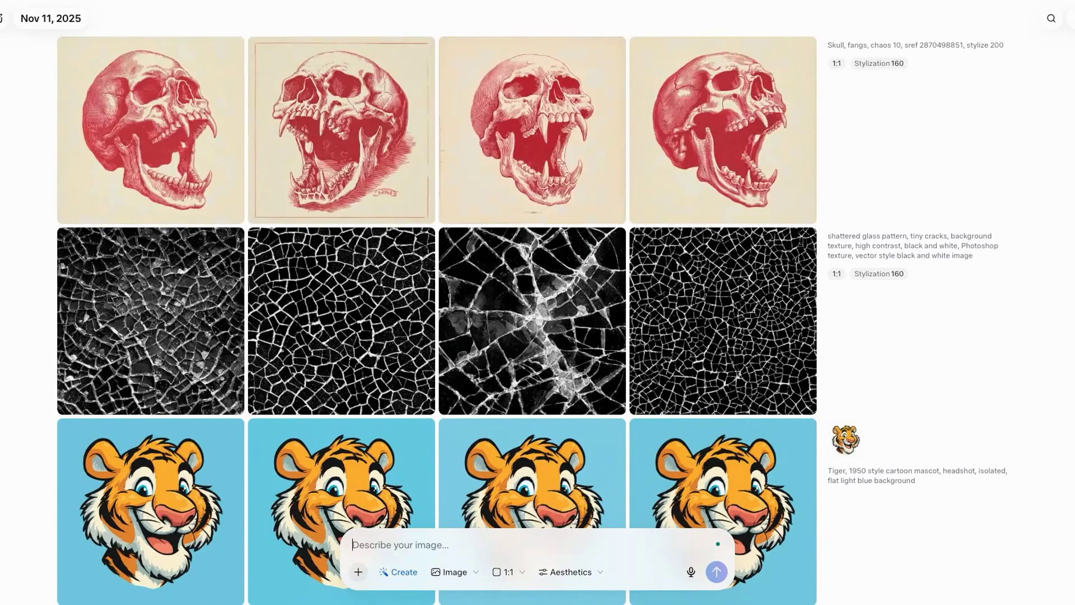
{"action": "left_click", "coordinate": [133, 128]}
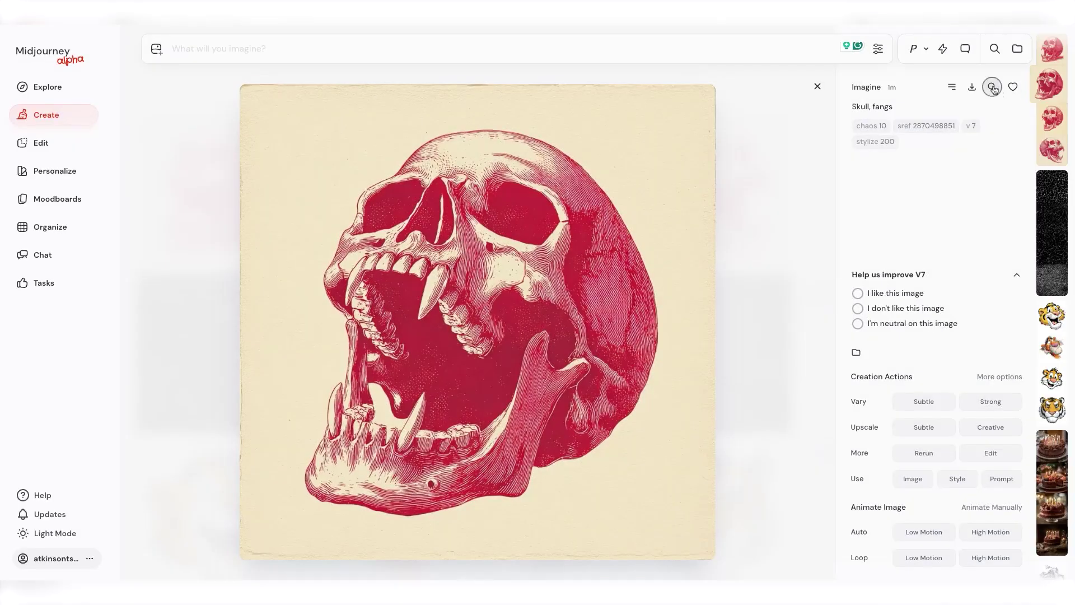
{"action": "left_click", "coordinate": [992, 88]}
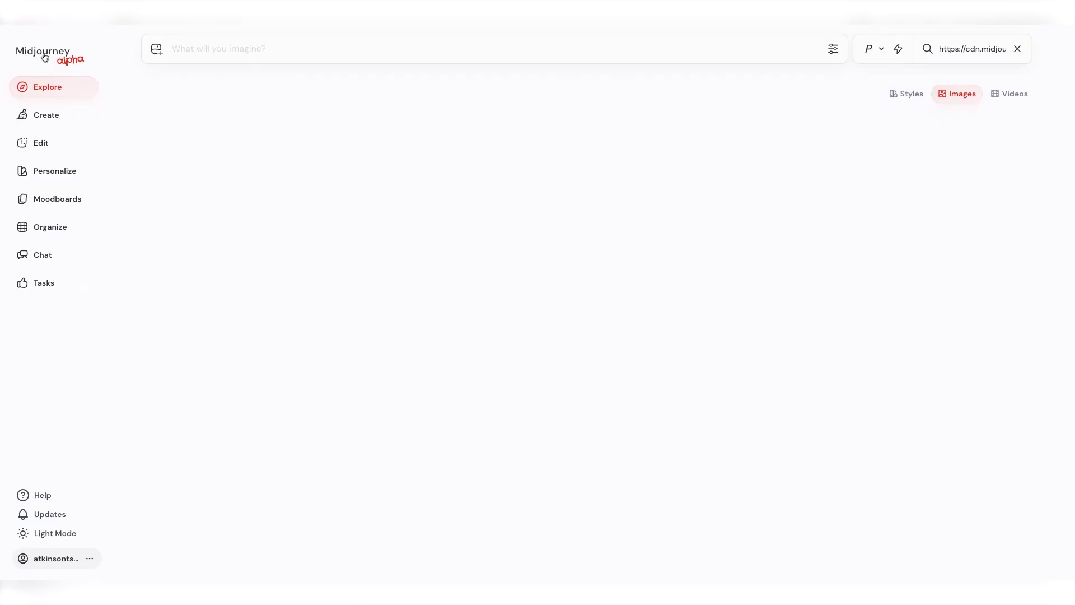
{"action": "left_click", "coordinate": [907, 94]}
{"action": "scroll", "coordinate": [506, 87], "scroll_direction": "up", "scroll_amount": 6}
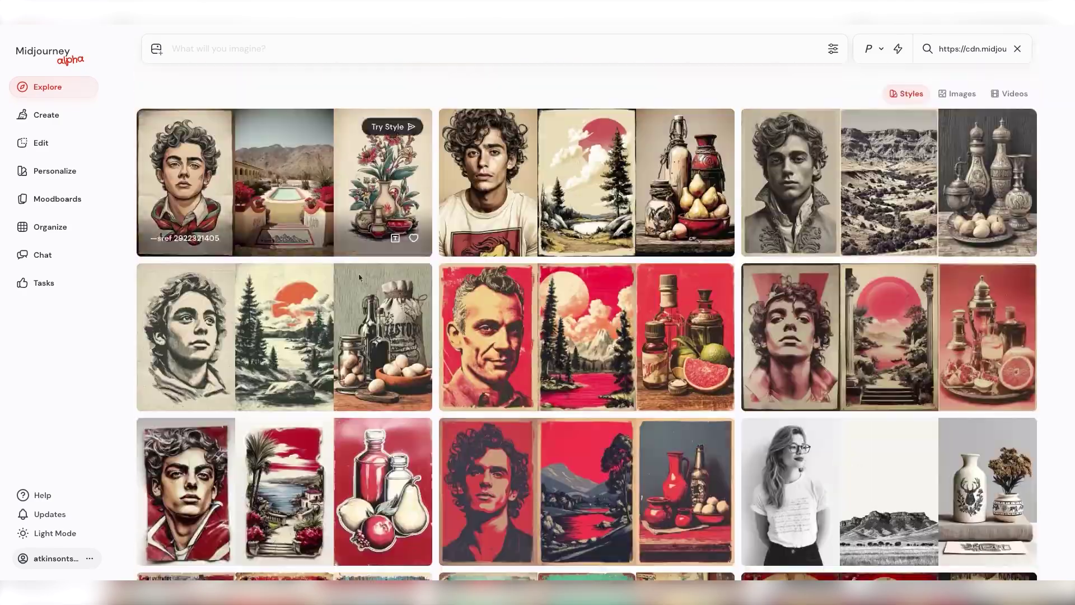
{"action": "scroll", "coordinate": [386, 229], "scroll_direction": "down", "scroll_amount": 10}
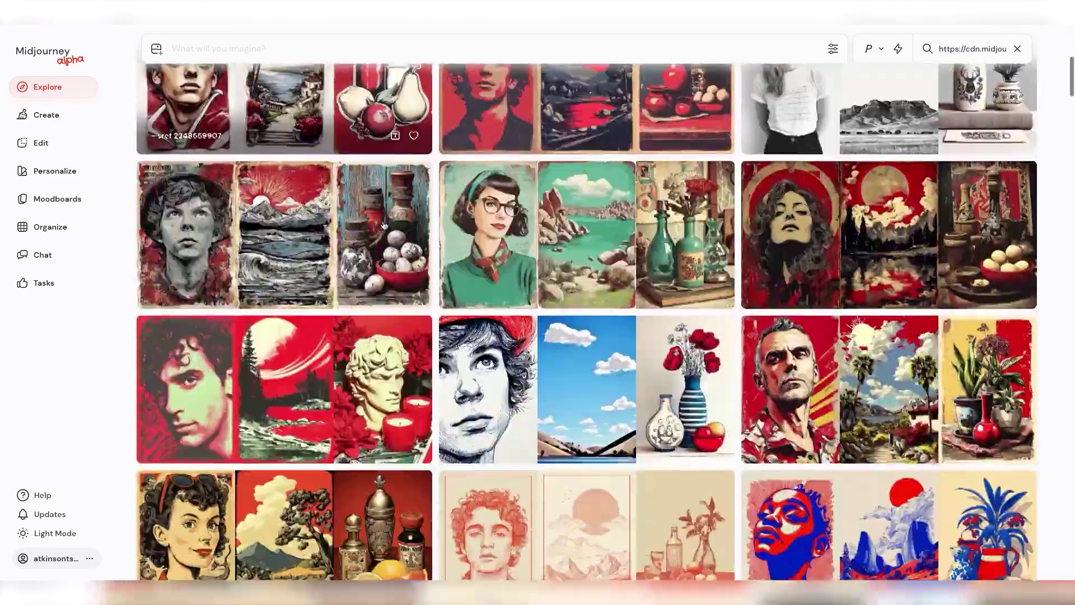
{"action": "scroll", "coordinate": [383, 223], "scroll_direction": "down", "scroll_amount": 2}
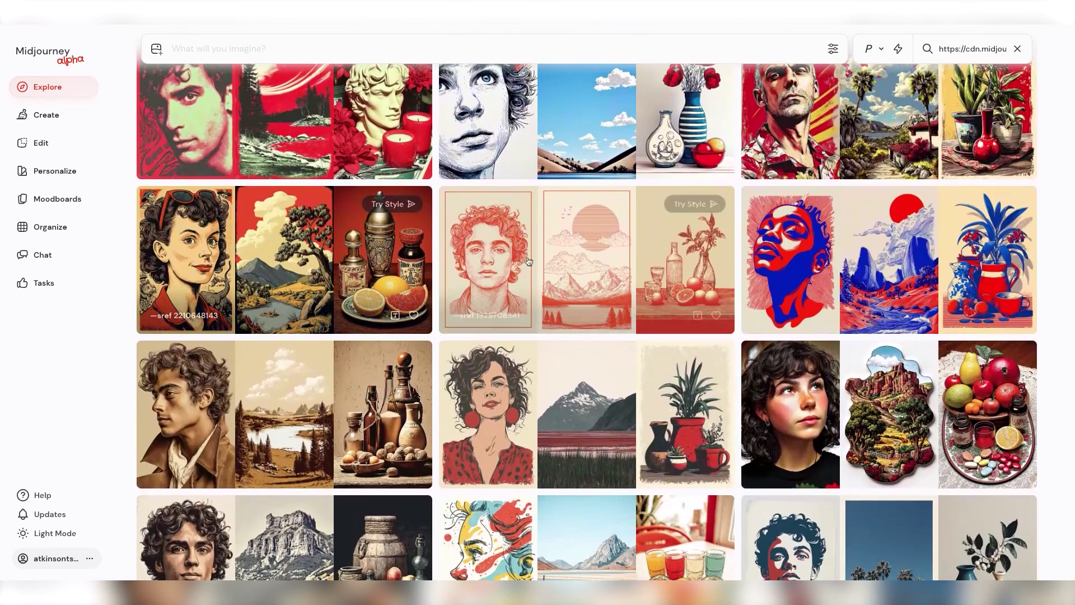
{"action": "left_click", "coordinate": [691, 204]}
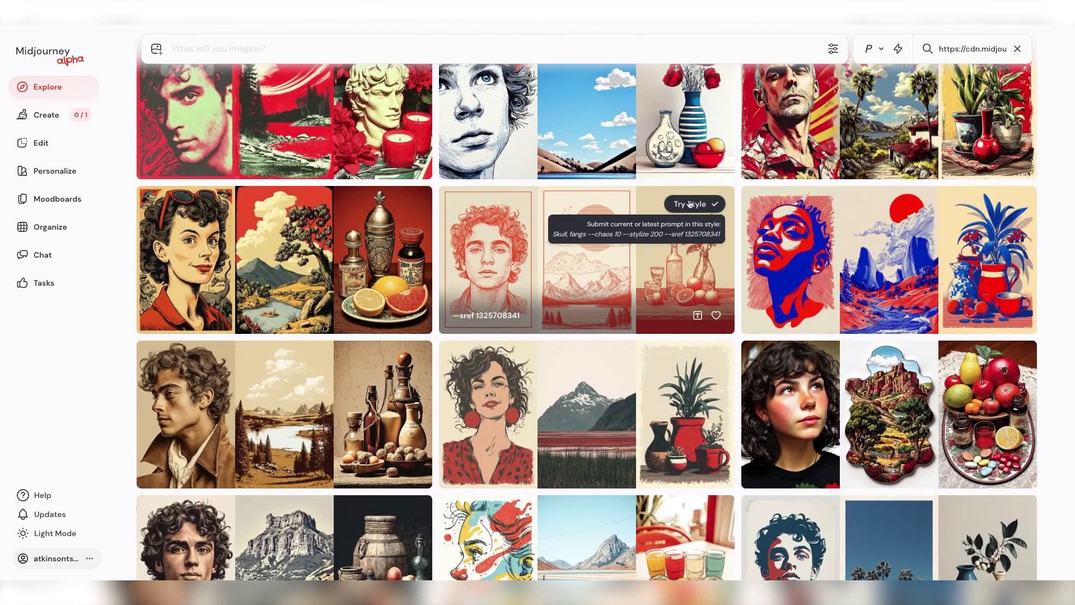
{"action": "left_click", "coordinate": [45, 118]}
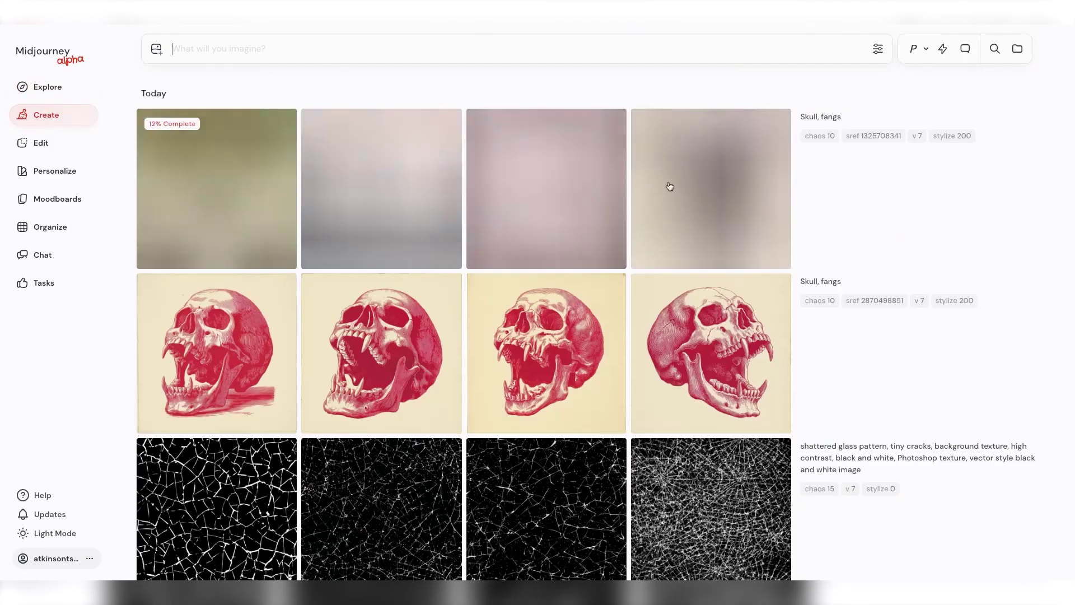
{"action": "mouse_move", "coordinate": [871, 152]}
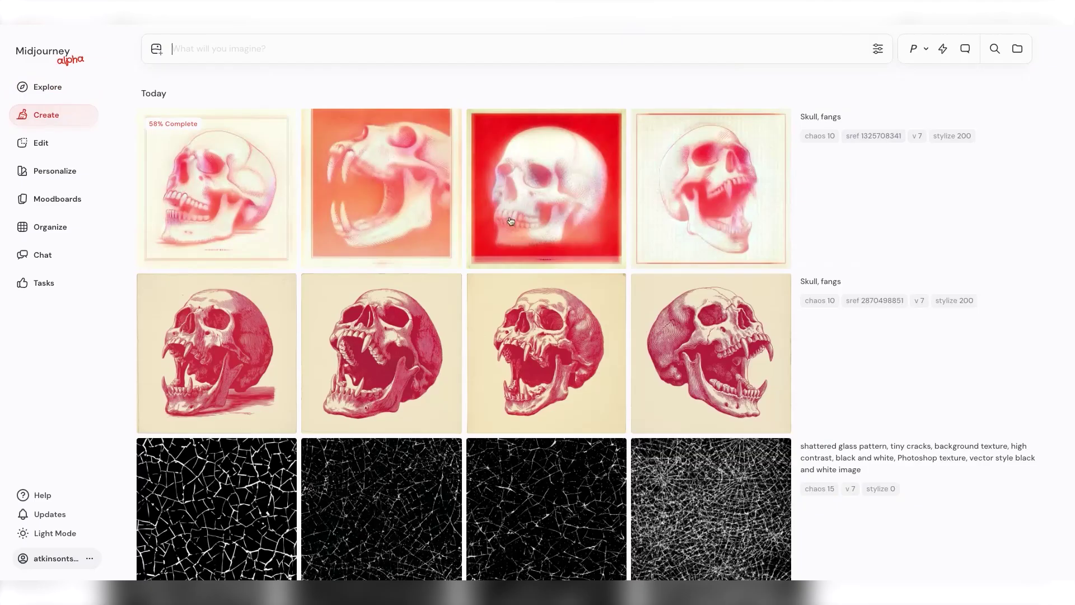
{"action": "mouse_move", "coordinate": [840, 225]}
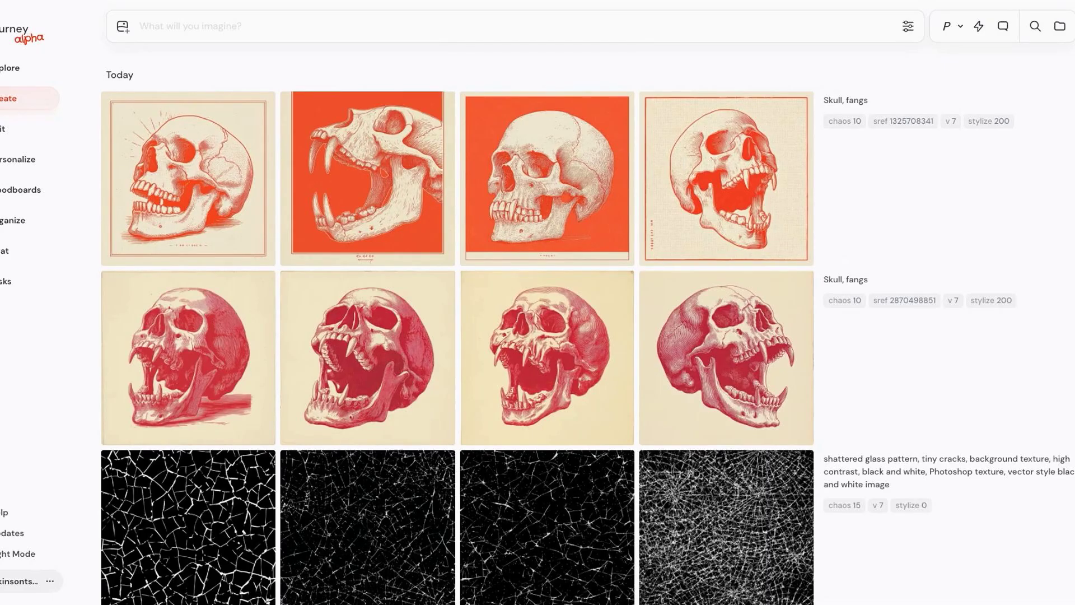
Submit the smirking young man hedcut prompt (--ar 5:6, --ow 80) with the selfie as omni reference only.
{"action": "type", "text": "Young man, smirking, hedcut, black and white, cross-hatching, linear, isolated, flat white background --chaos 5 --ar 5:6 --ow 80 --stylize 150"}
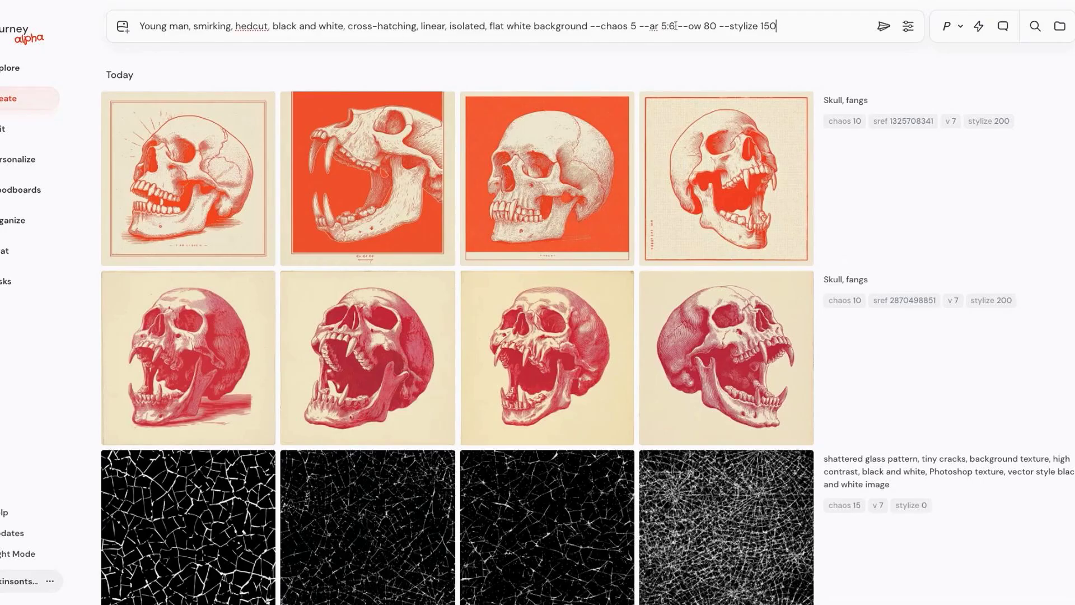
{"action": "left_click", "coordinate": [122, 28]}
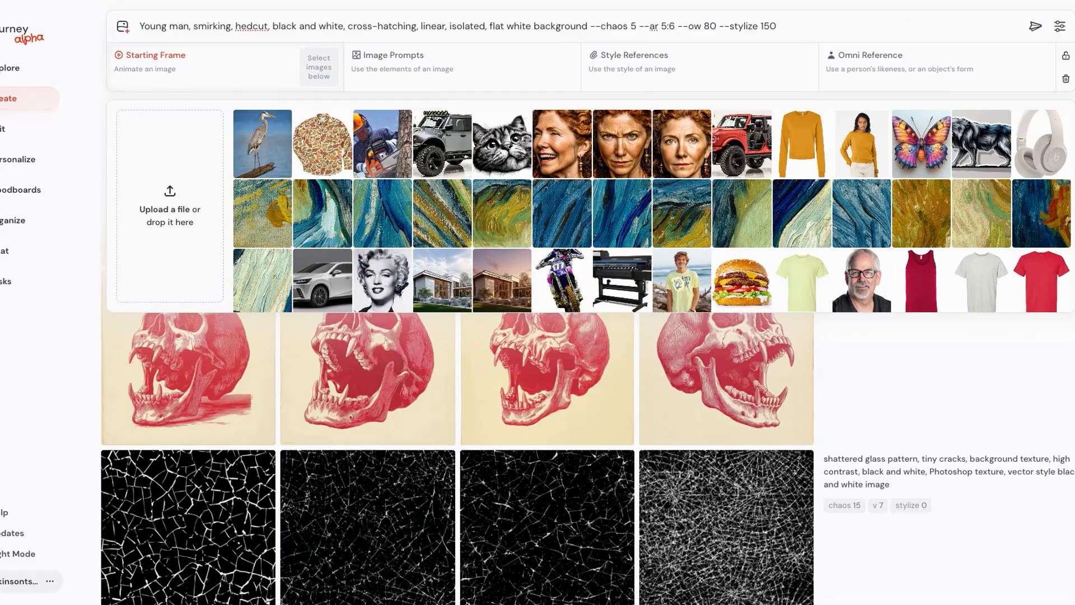
{"action": "key", "text": "ctrl+v"}
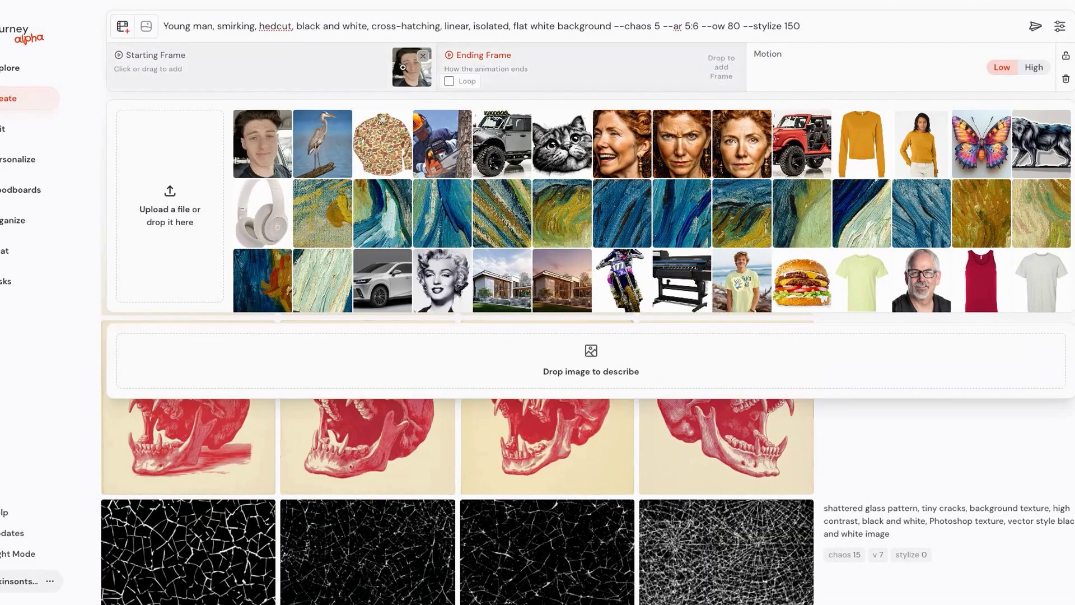
{"action": "left_click_drag", "start_coordinate": [402, 67], "coordinate": [766, 64]}
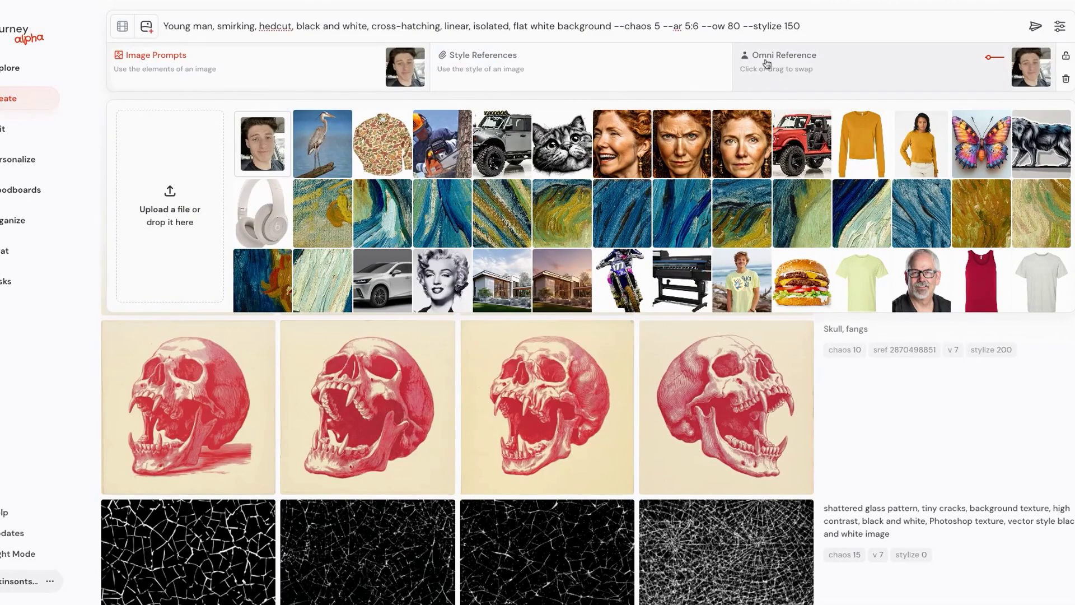
{"action": "left_click", "coordinate": [417, 58]}
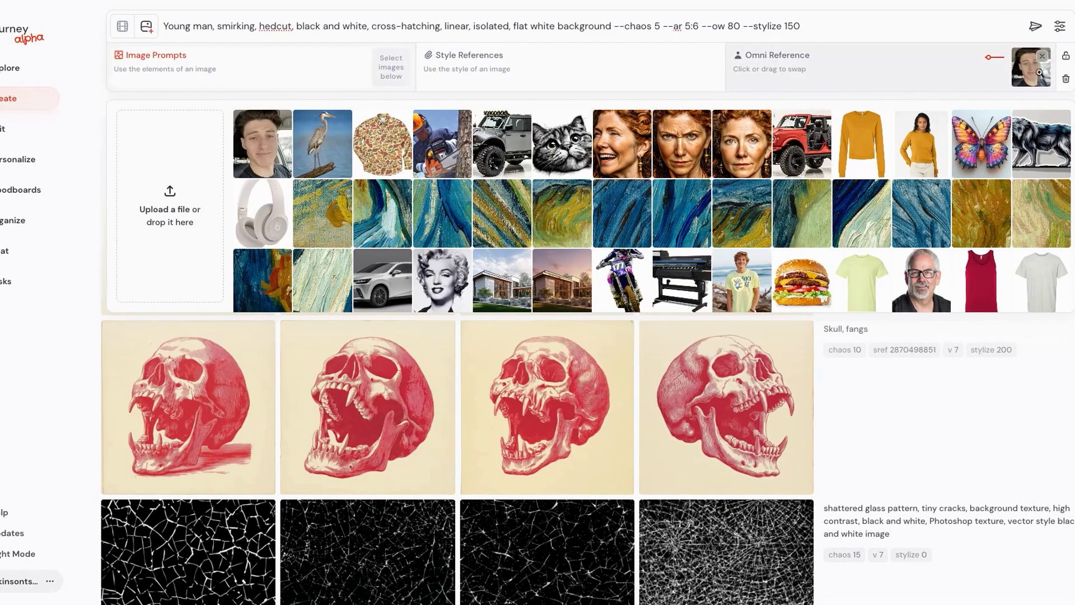
{"action": "mouse_move", "coordinate": [1032, 57]}
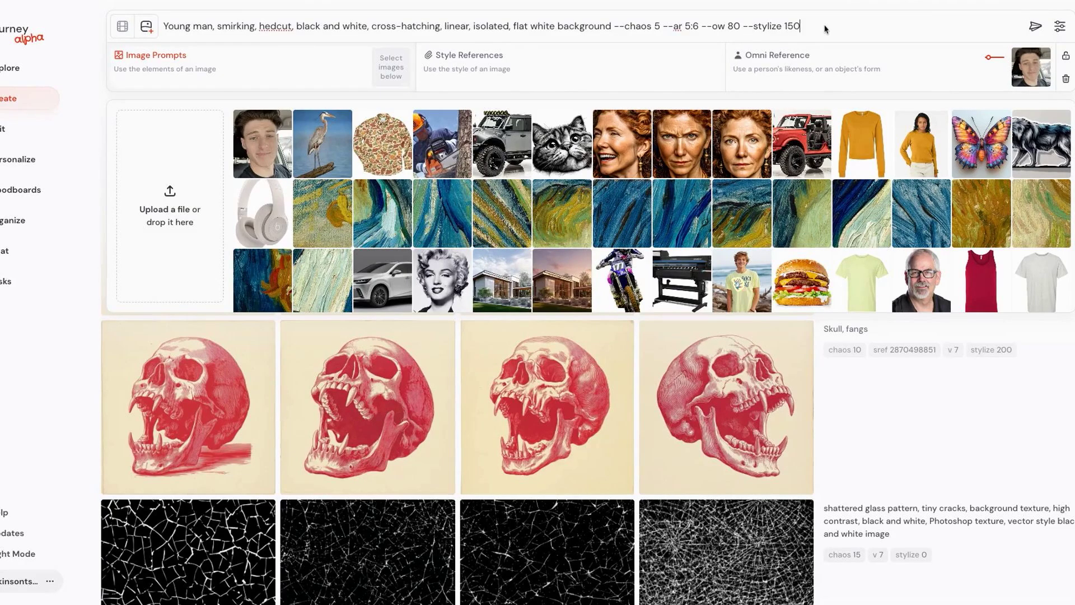
{"action": "key", "text": "Return"}
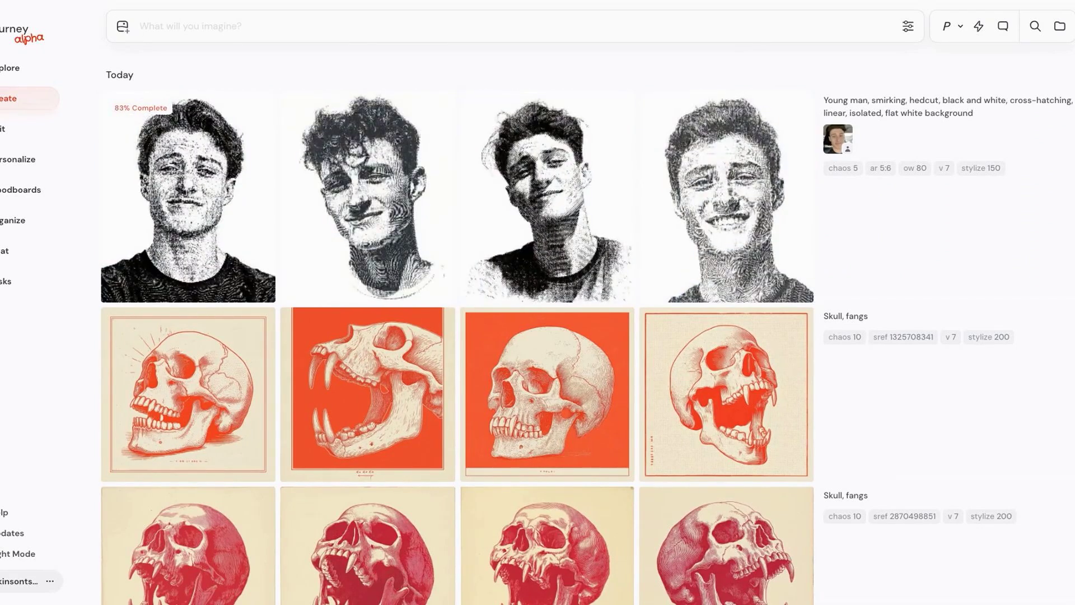
View the job's reference selfie full size in the lightbox, then close it.
{"action": "left_click", "coordinate": [839, 144]}
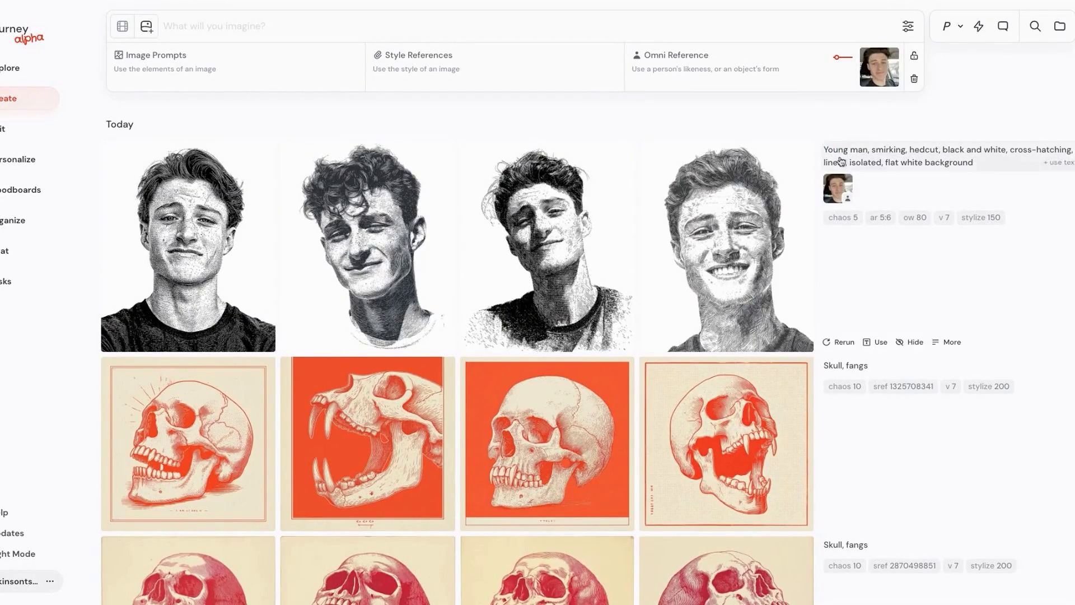
{"action": "left_click", "coordinate": [880, 71]}
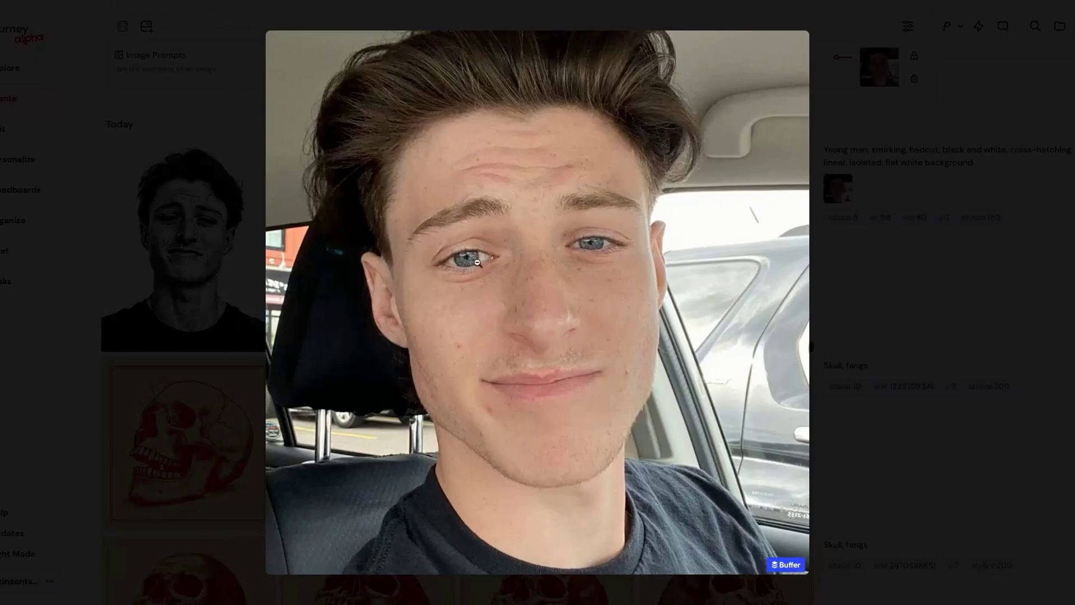
{"action": "left_click", "coordinate": [898, 123]}
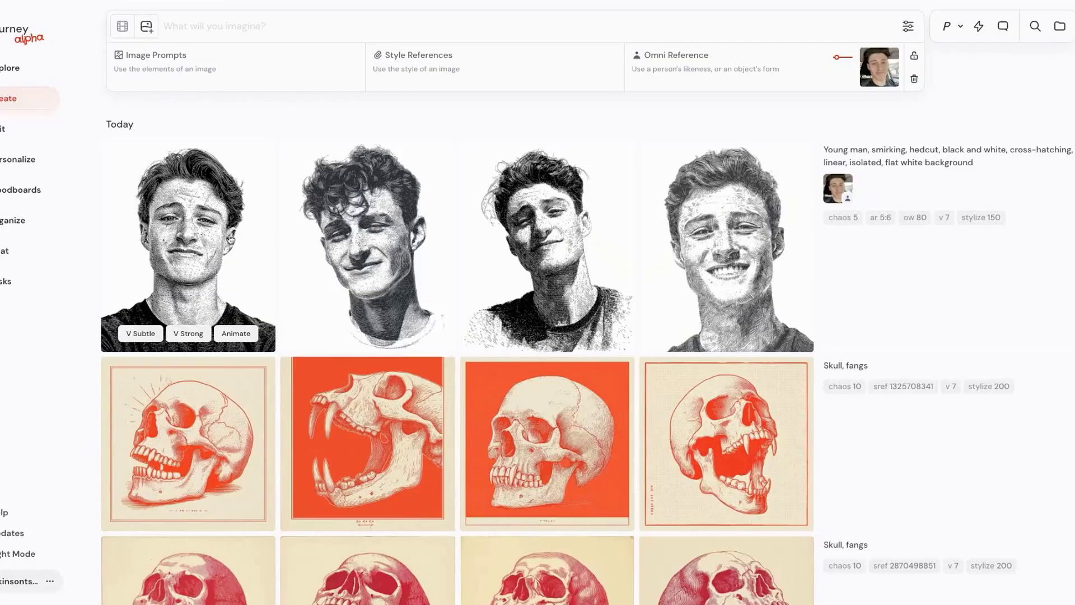
Browse the new hedcut portraits full size, starting from the curly-haired one.
{"action": "left_click", "coordinate": [197, 238]}
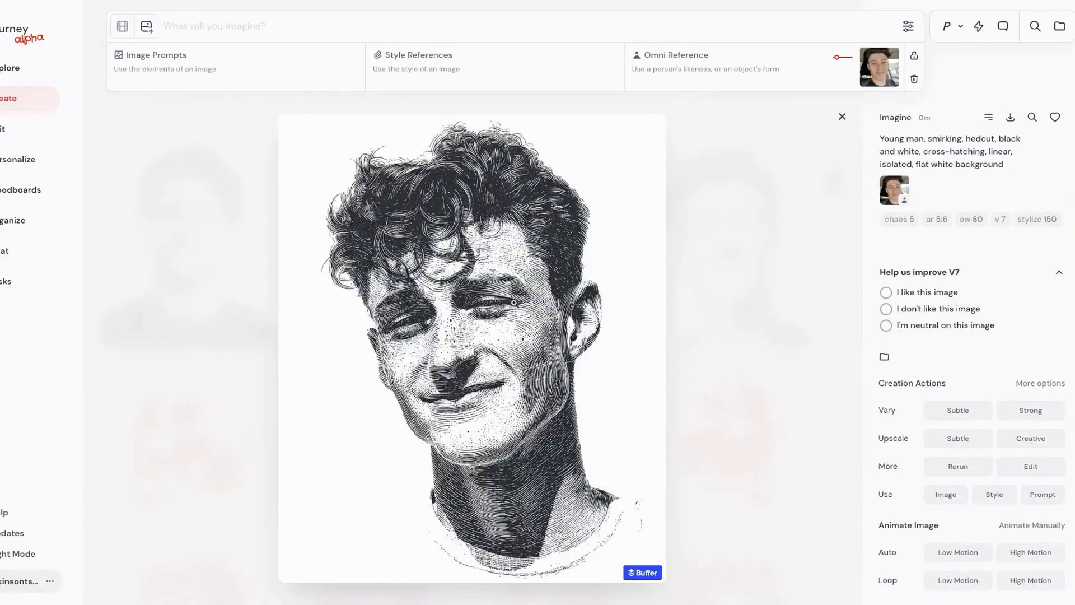
{"action": "key", "text": "Right"}
{"action": "key", "text": "Right"}
{"action": "key", "text": "Right"}
{"action": "key", "text": "Right"}
{"action": "key", "text": "Right"}
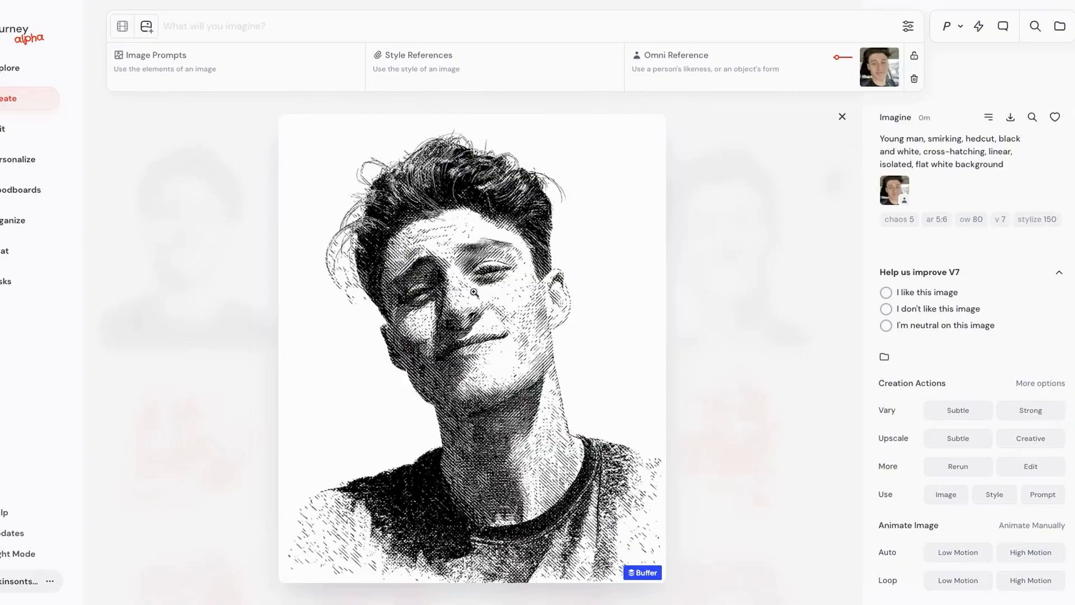
{"action": "key", "text": "Right"}
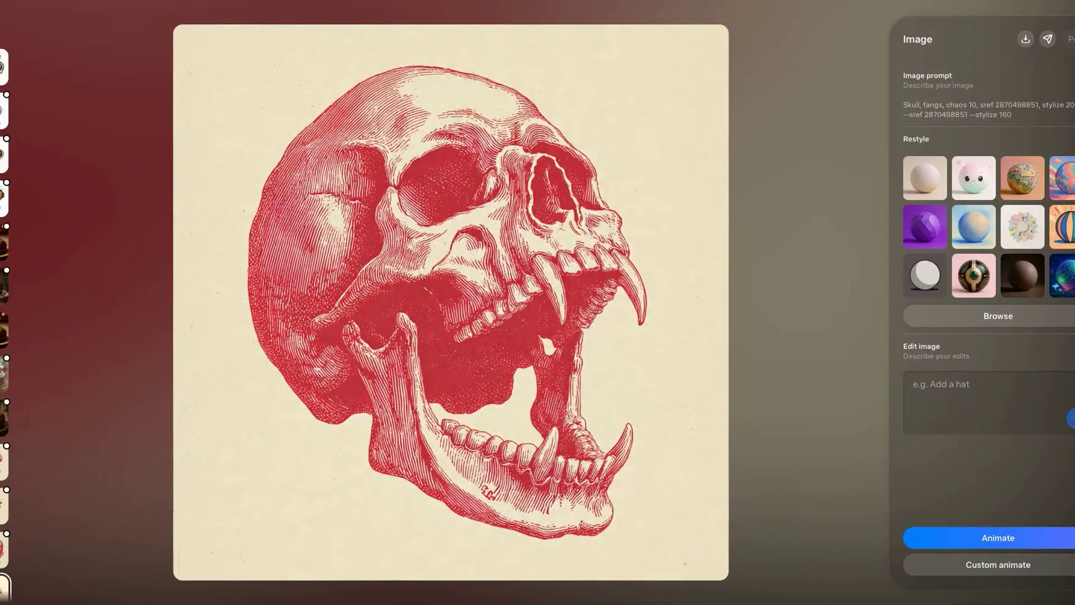
Generate four hedcut portraits in Meta AI from the selfie and the same prompt, previewing the first.
{"action": "key", "text": "Escape"}
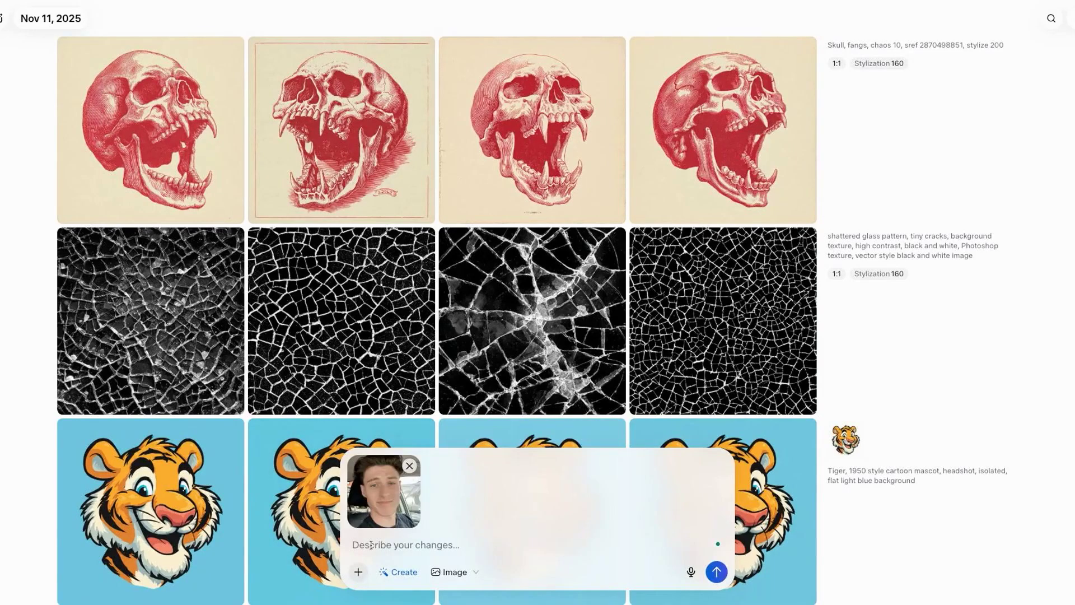
{"action": "type", "text": "Young man, smirking, hedcut, black and white, cross-hatching, linear, isolated, flat white background --chaos 5 --ar 5:6 --ow 80 --stylize 150"}
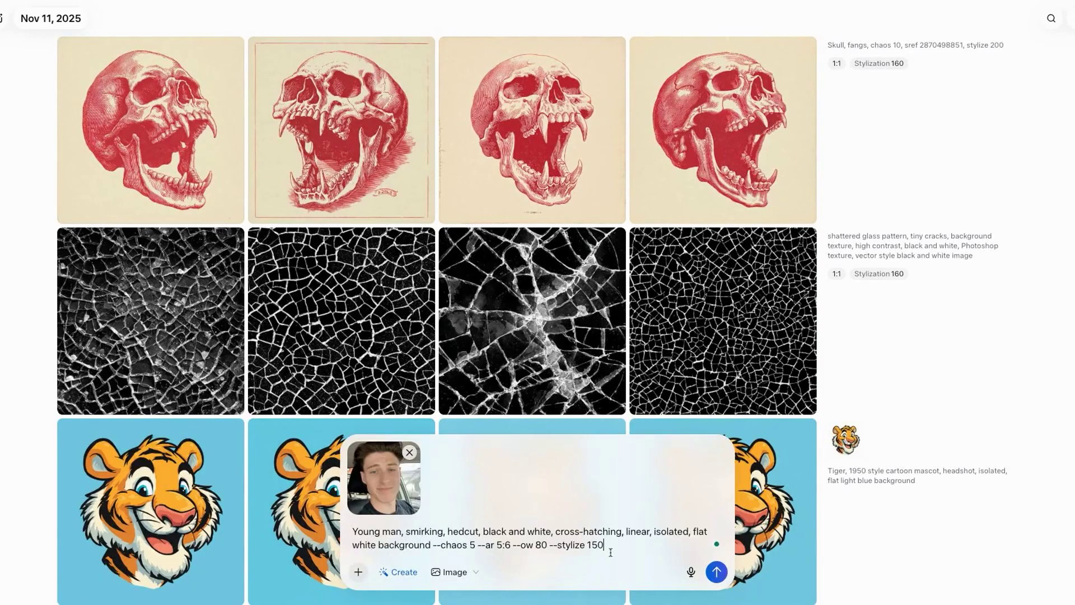
{"action": "key", "text": "Return"}
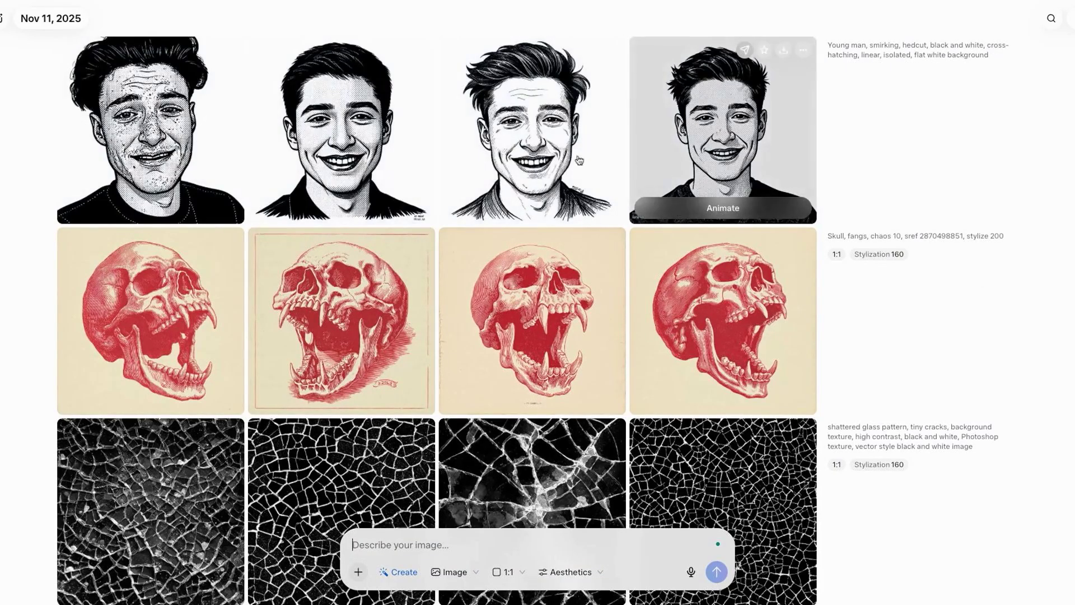
{"action": "left_click", "coordinate": [173, 149]}
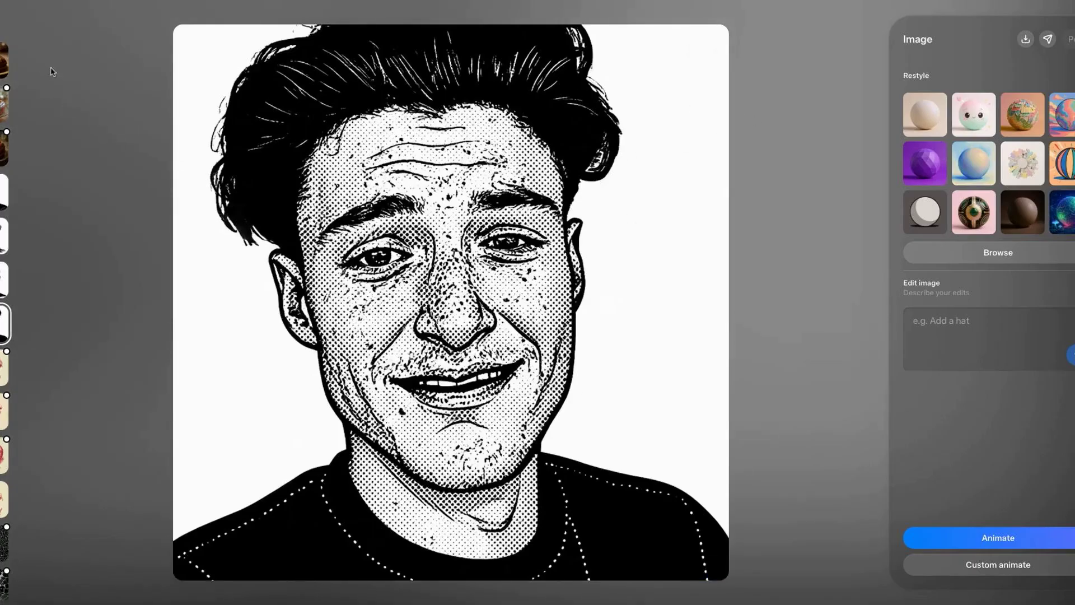
{"action": "key", "text": "Escape"}
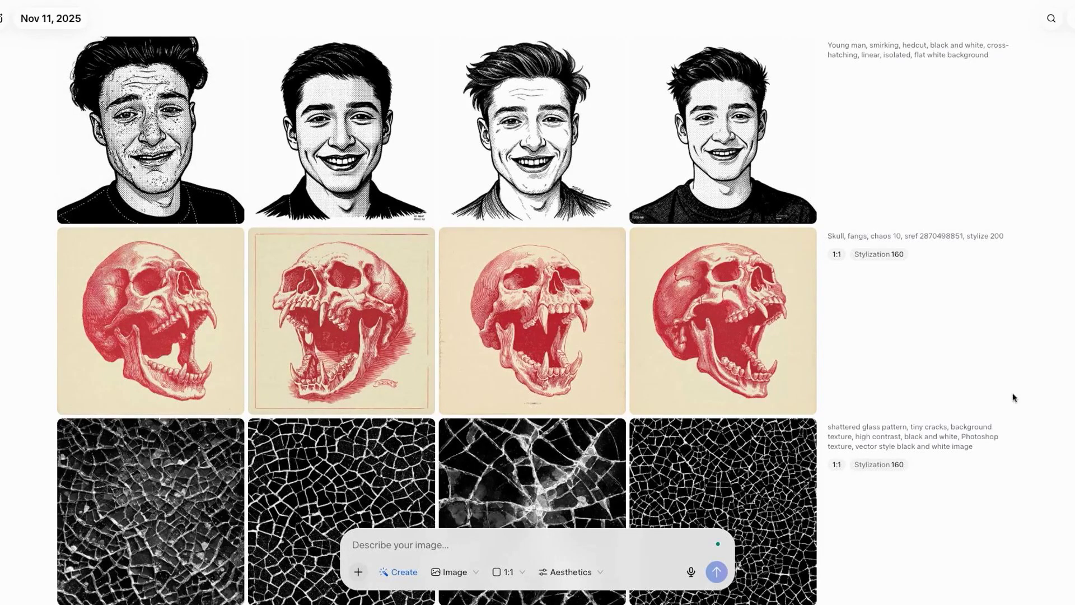
Resubmit the selfie and portrait prompt with --ow changed to 200 and --stylize to 80.
{"action": "left_click", "coordinate": [418, 556]}
{"action": "key", "text": "ctrl+v"}
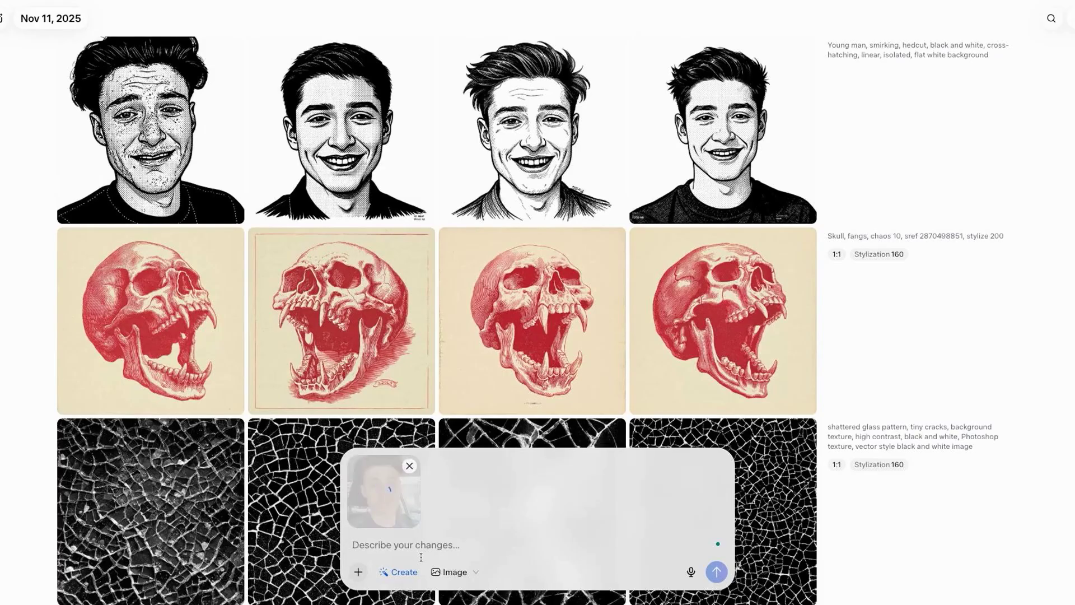
{"action": "type", "text": "Young man, smirking, hedcut, black and white, cross-hatching, linear, isolated, flat white background --chaos 5 --ar 5:6 --ow 80 --stylize 150"}
{"action": "left_click", "coordinate": [548, 546]}
{"action": "key", "text": "BackSpace"}
{"action": "key", "text": "BackSpace"}
{"action": "type", "text": "200"}
{"action": "left_click", "coordinate": [631, 546]}
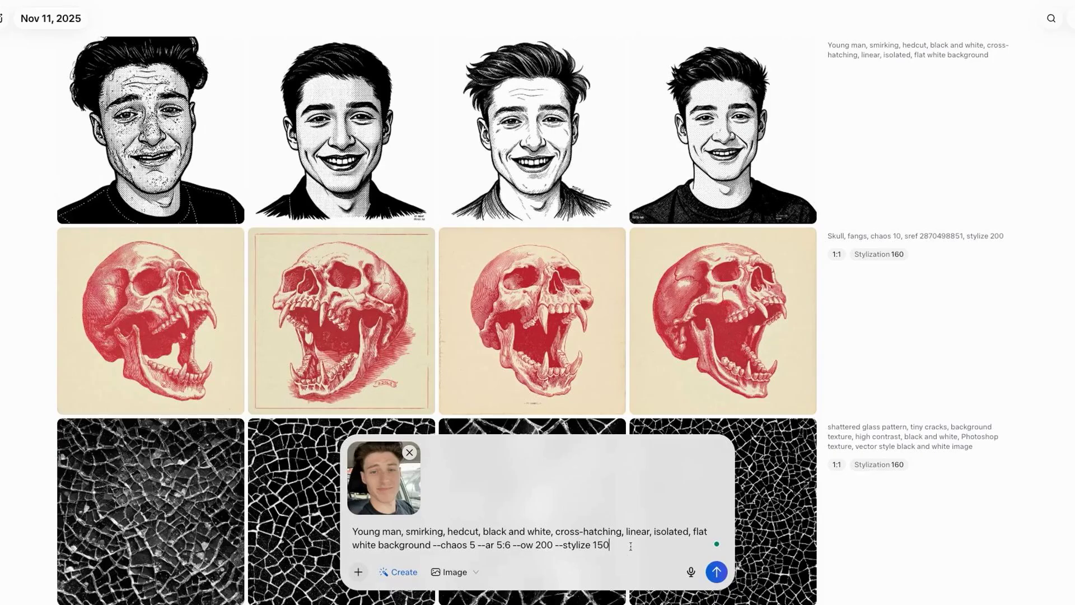
{"action": "double_click", "coordinate": [598, 545]}
{"action": "type", "text": "80"}
{"action": "key", "text": "Return"}
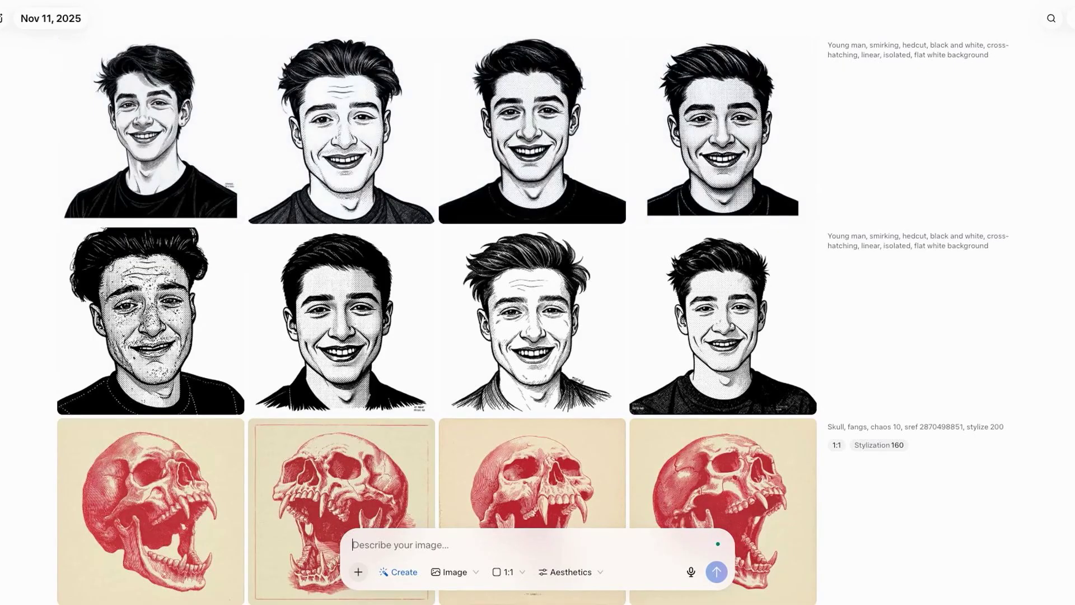
Inspect the second new portrait full size, then open the first red fanged skull image.
{"action": "mouse_move", "coordinate": [364, 134]}
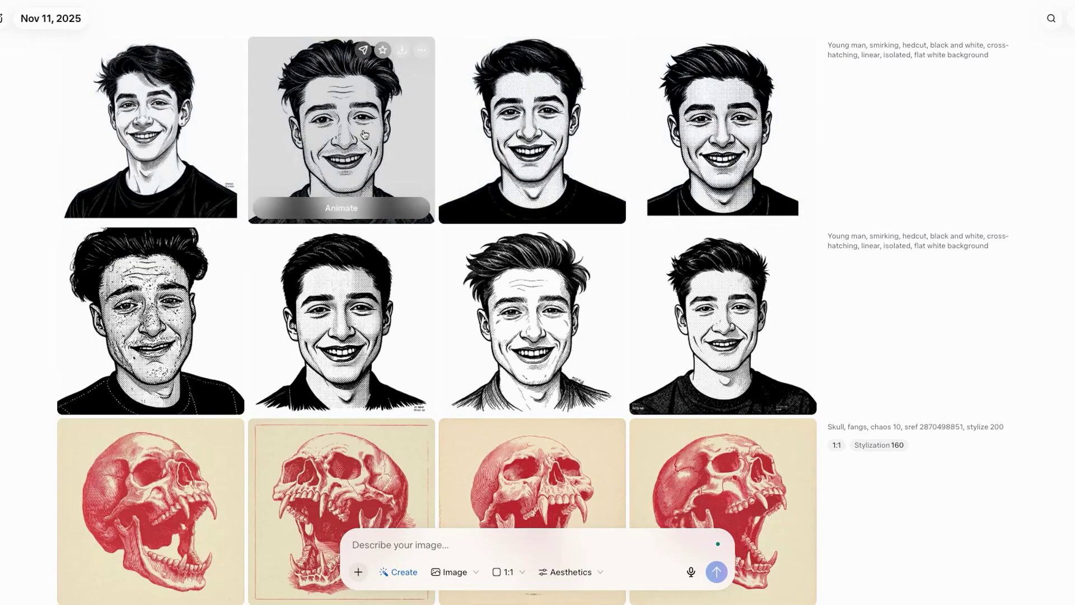
{"action": "left_click", "coordinate": [364, 134]}
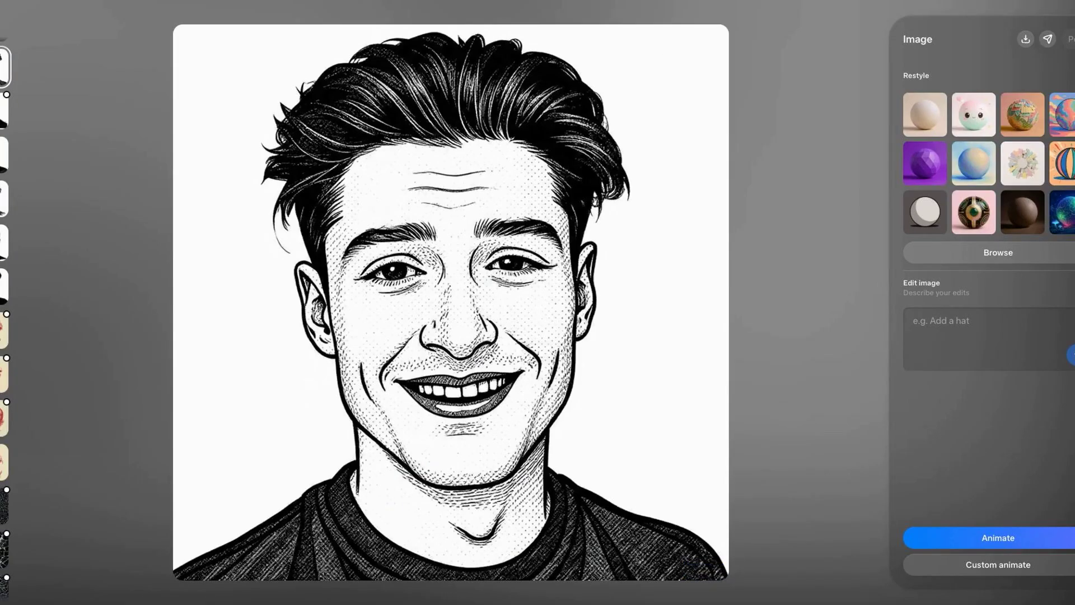
{"action": "key", "text": "Escape"}
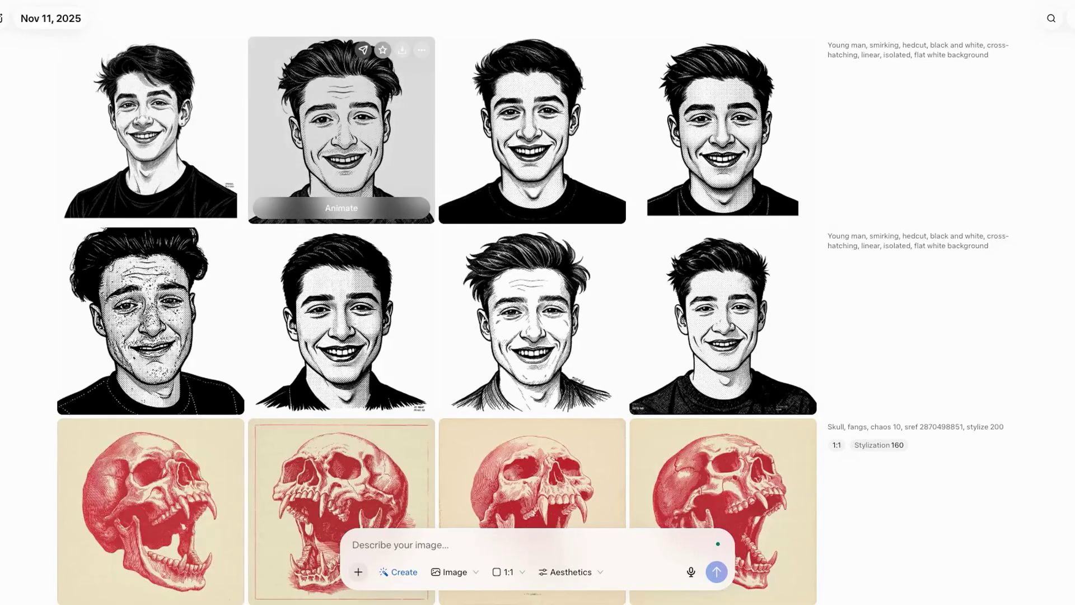
{"action": "left_click", "coordinate": [151, 504]}
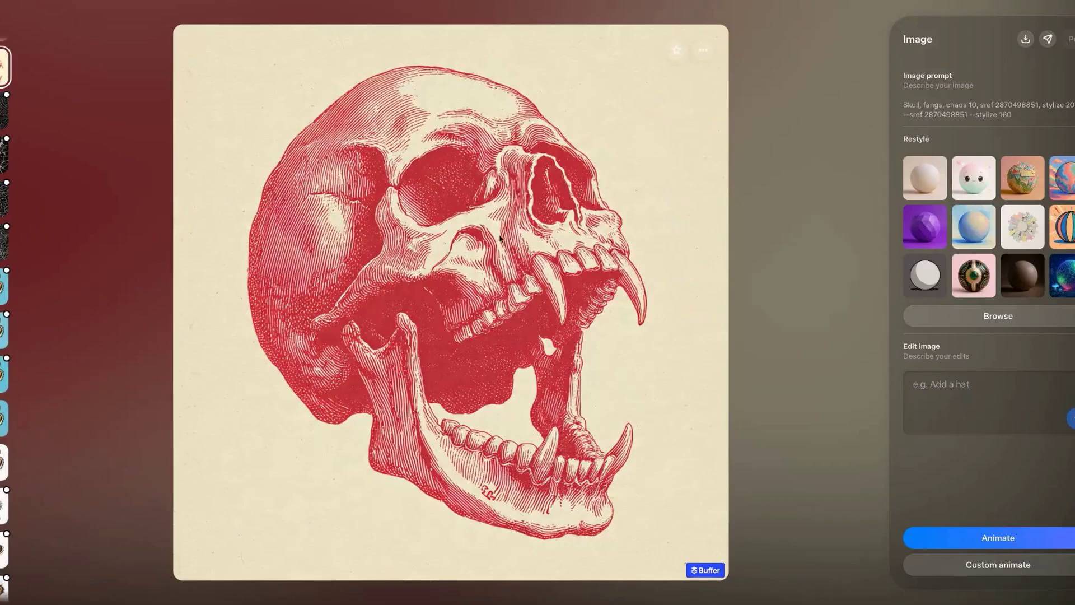